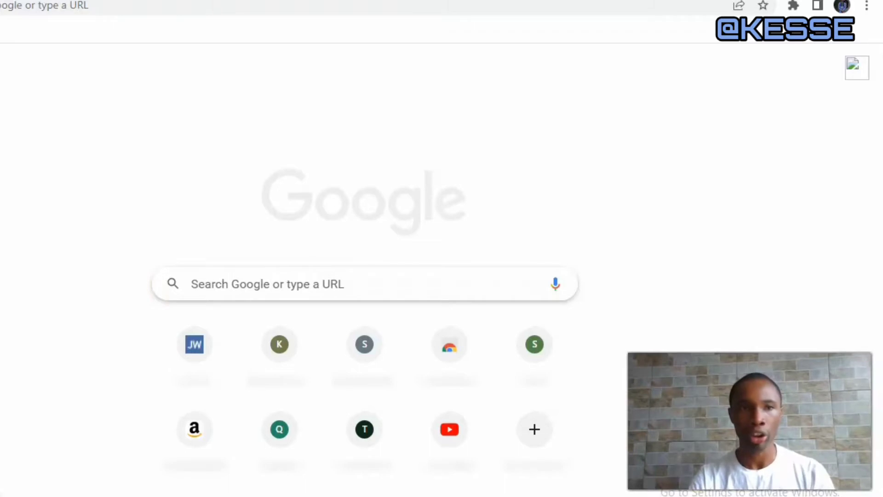
Open the Upwork website at upwork.com by switching to its already open page.
click(10, 2)
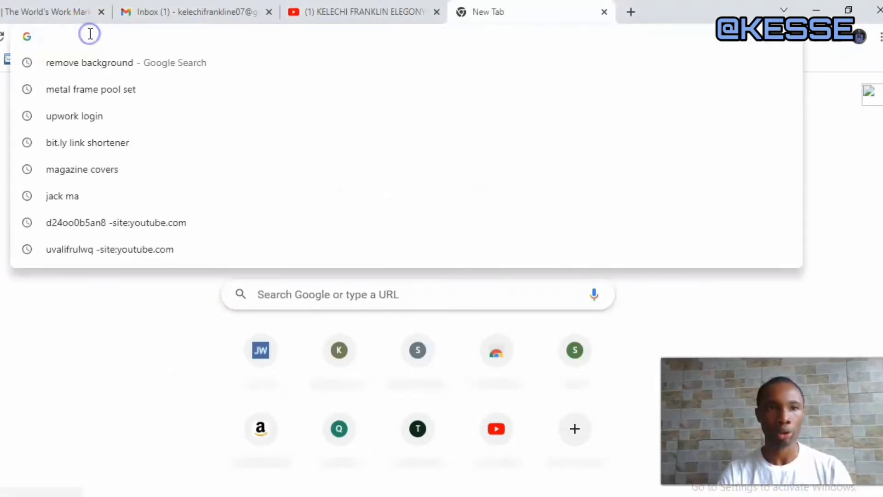
text(up)
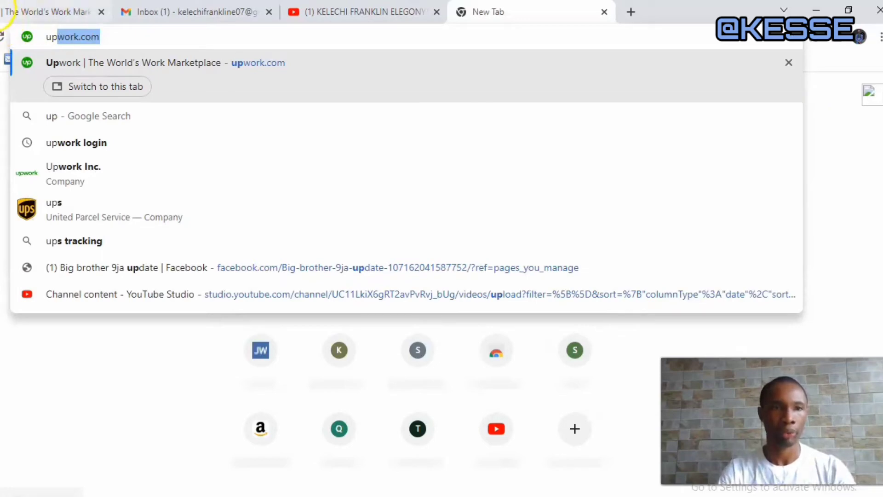
click(73, 87)
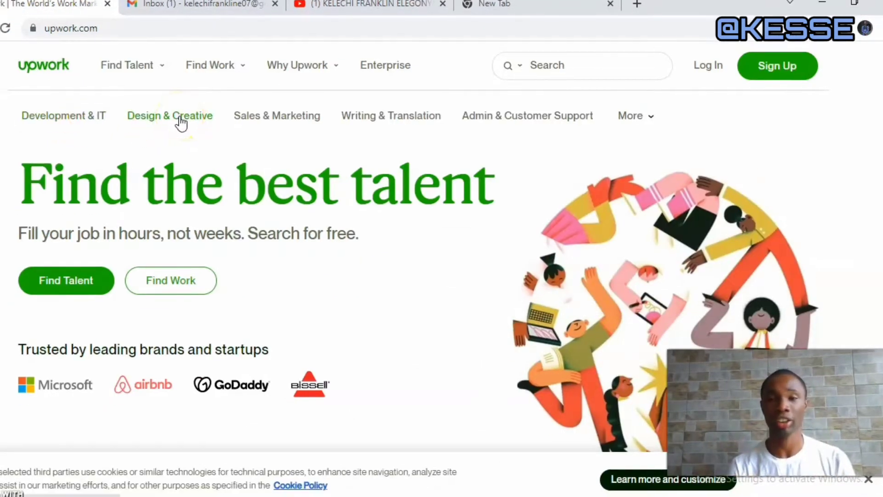
click(163, 132)
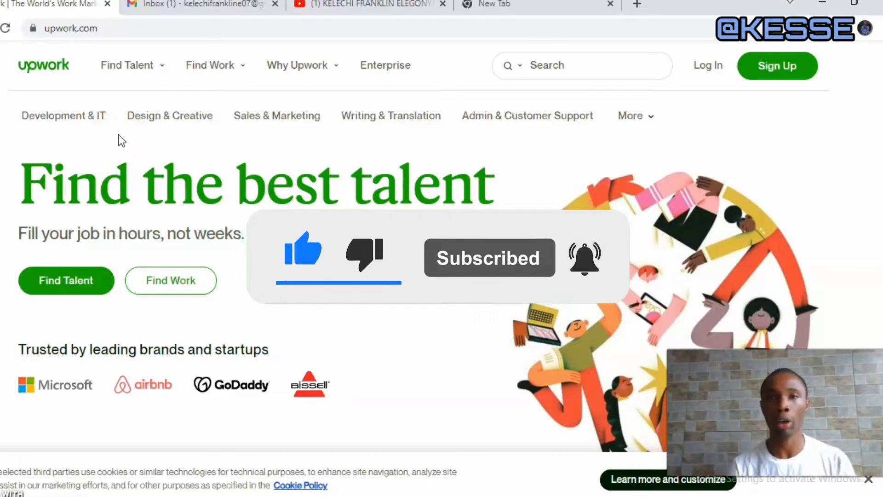
click(88, 131)
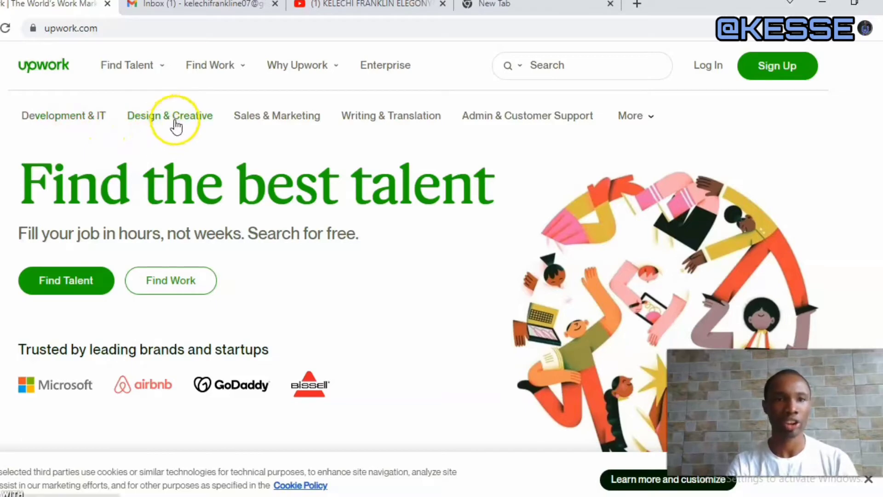
mouse_move(230, 73)
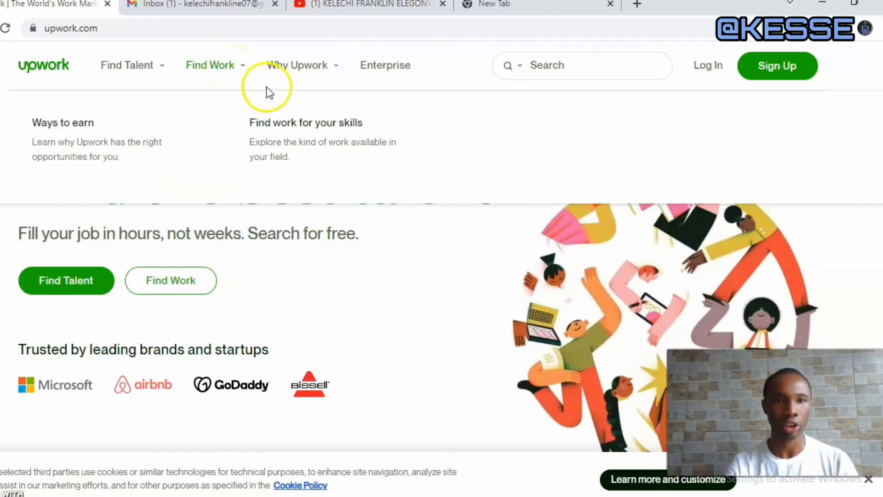
mouse_move(322, 82)
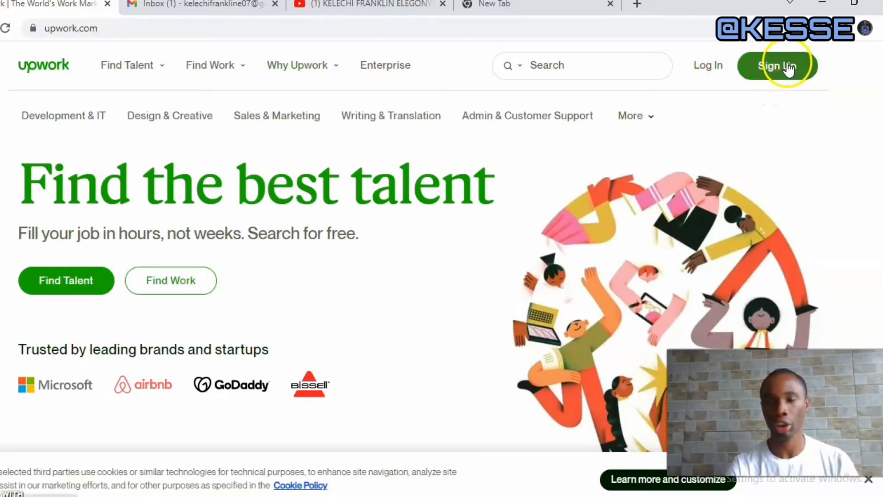
Start signing up for an Upwork account and apply as a freelancer looking for work.
click(788, 68)
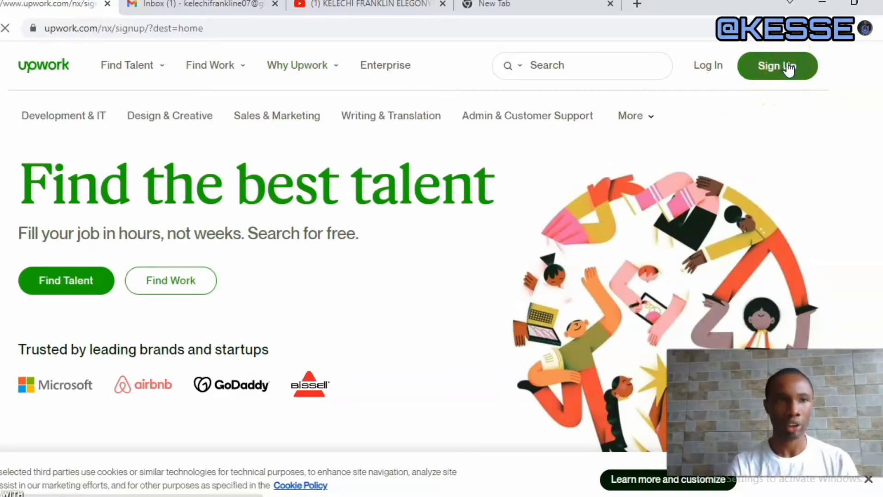
click(651, 113)
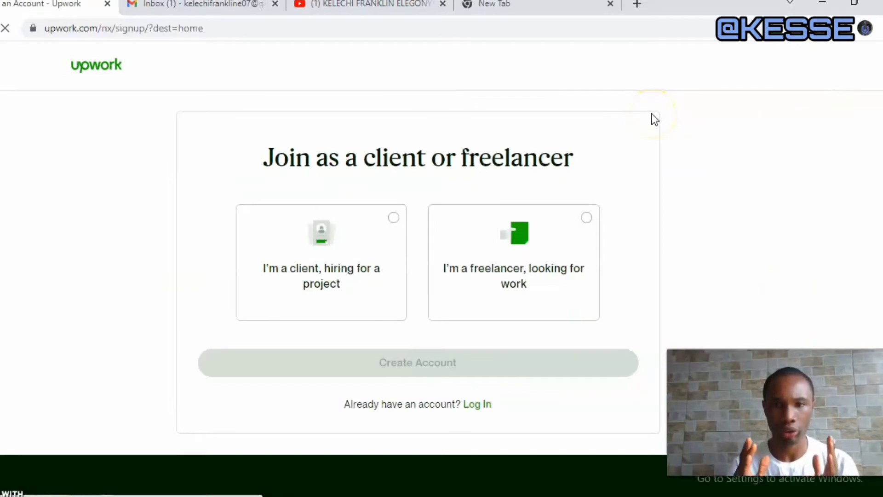
click(257, 212)
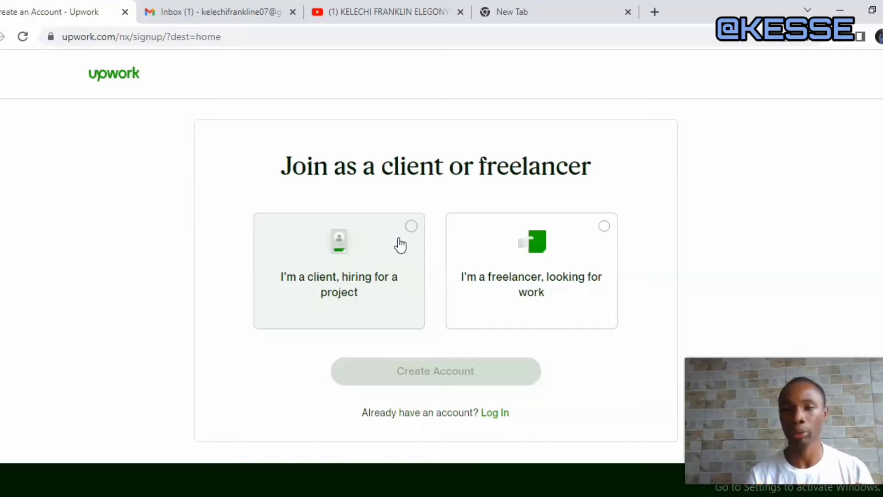
click(601, 245)
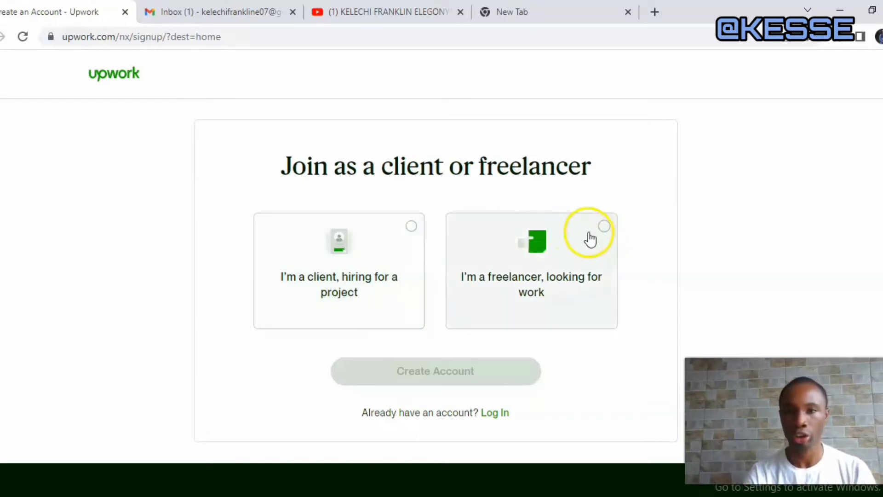
click(591, 236)
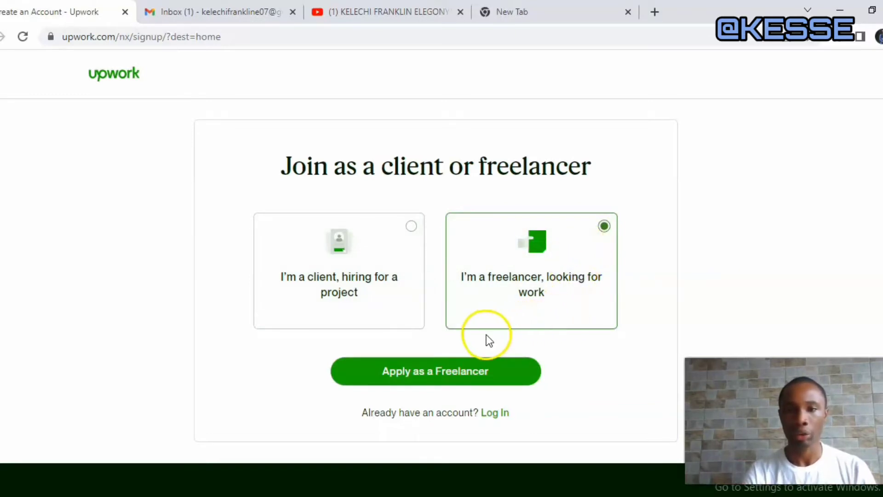
click(462, 366)
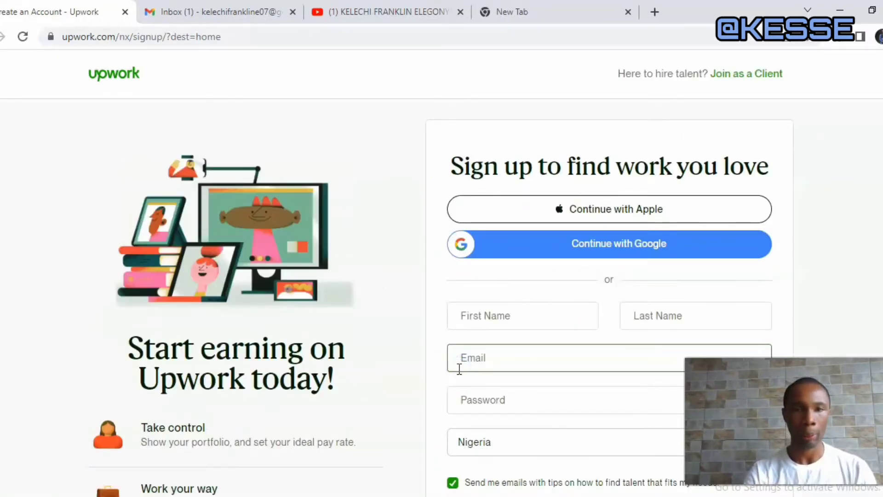
Continue the freelancer sign-up with Google and choose the Google account to use.
scroll(441, 298, down, 2)
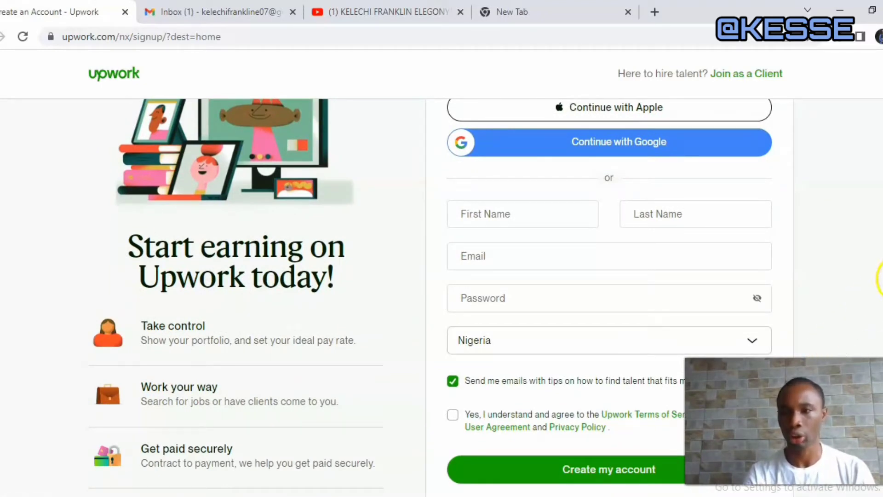
scroll(244, 152, up, 2)
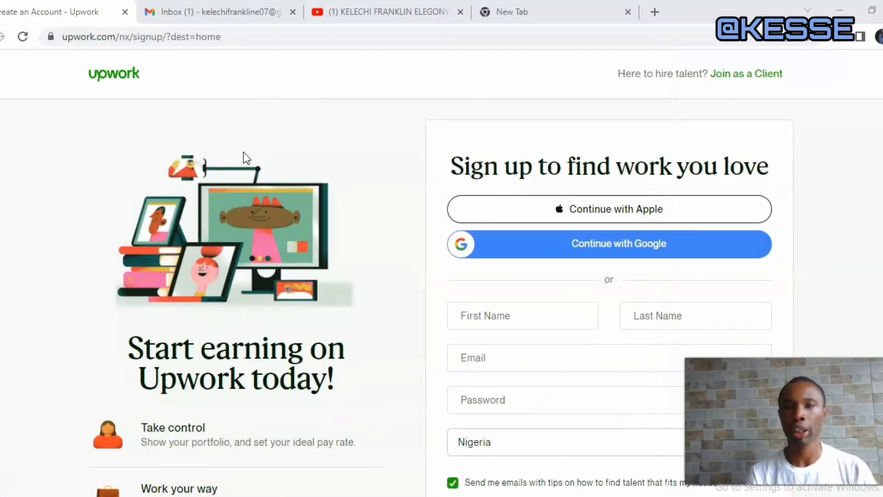
click(471, 166)
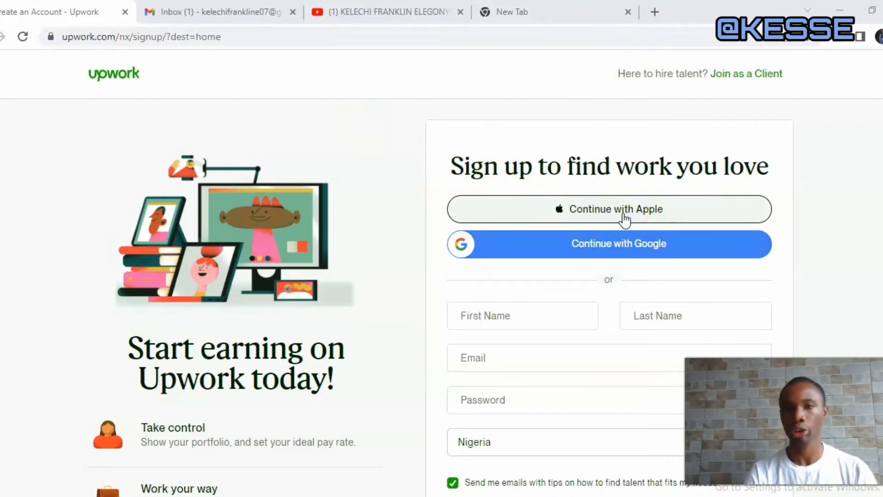
click(613, 249)
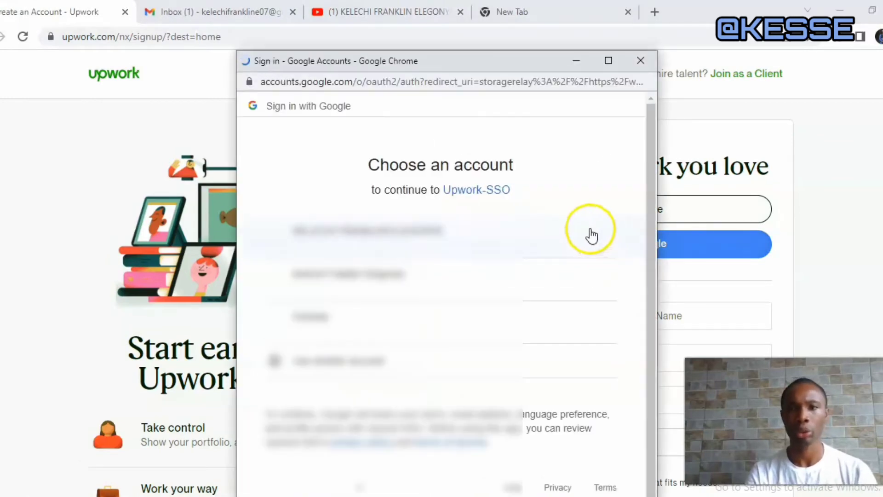
click(507, 249)
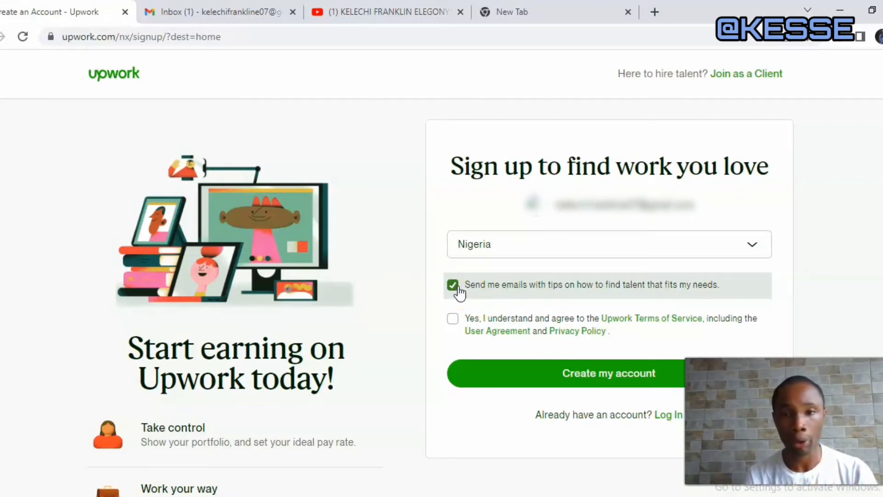
Agree to the Upwork Terms of Service and create the account.
click(453, 319)
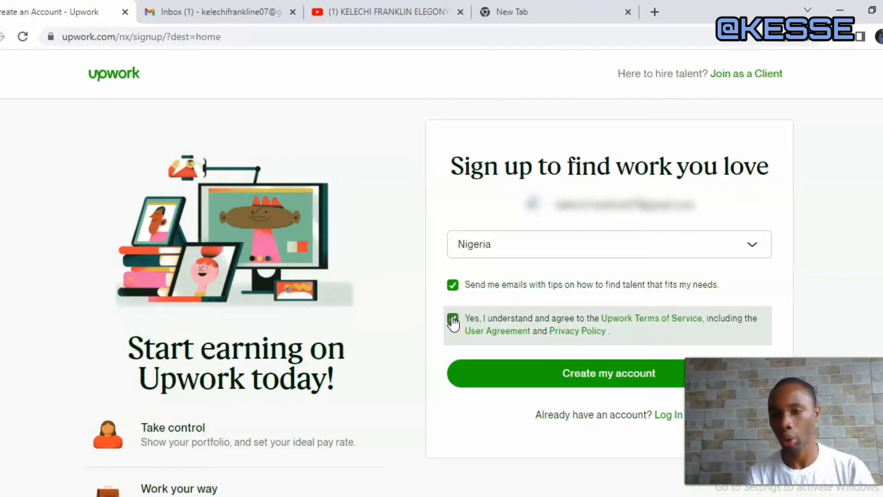
click(484, 364)
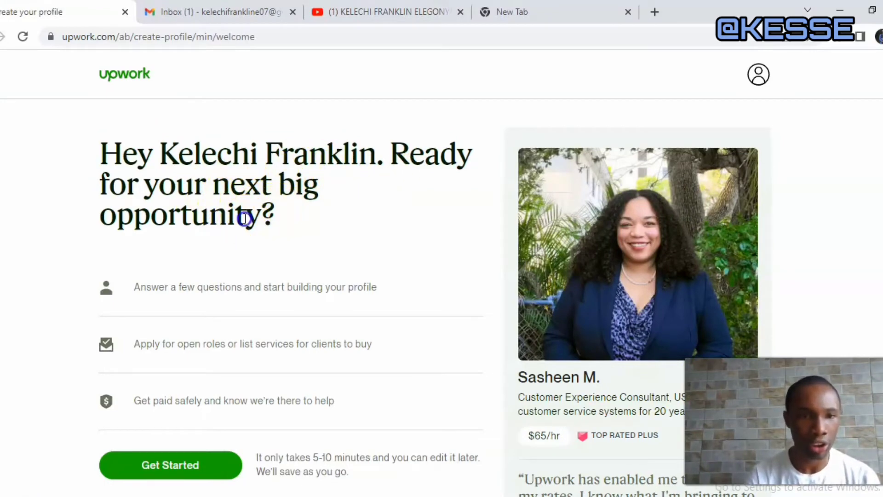
drag(247, 216, 178, 252)
click(381, 235)
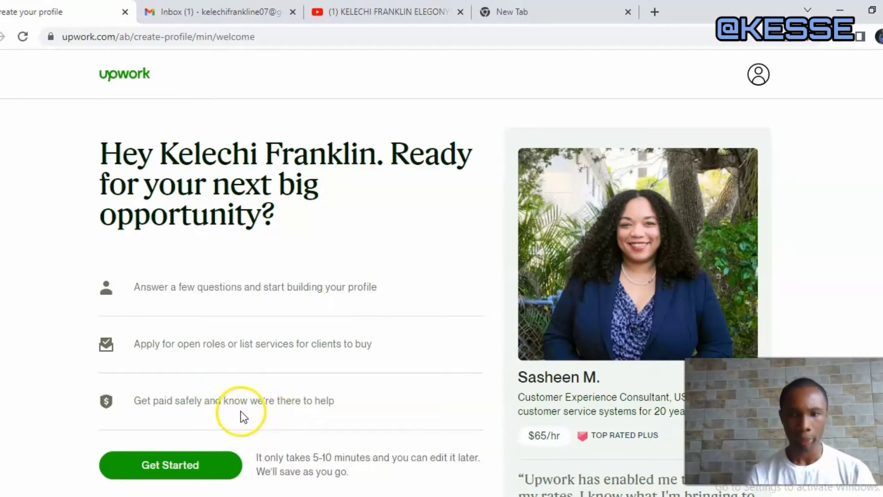
Start building the profile, answering that freelancing is new and that the biggest goal is to earn the main income.
click(192, 465)
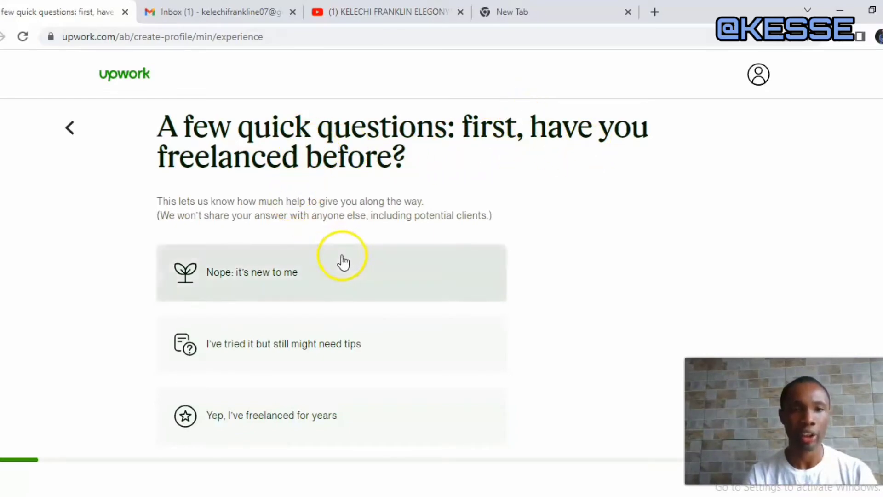
click(314, 289)
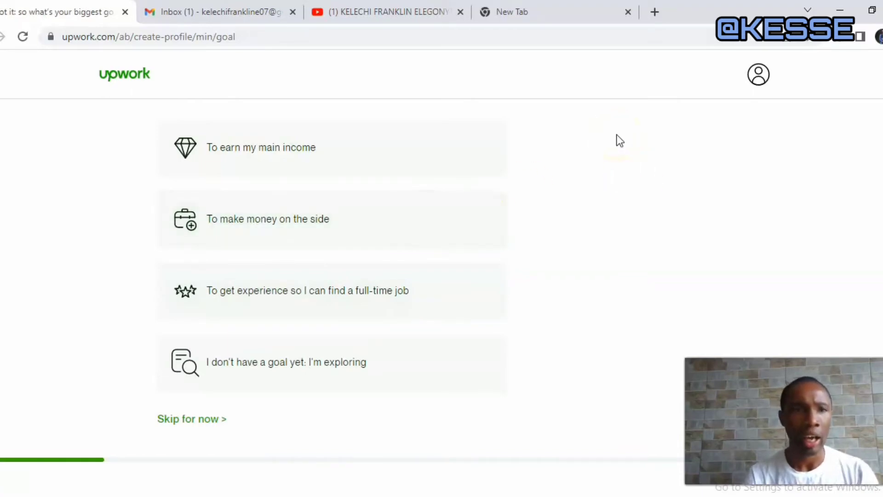
scroll(496, 243, up, 3)
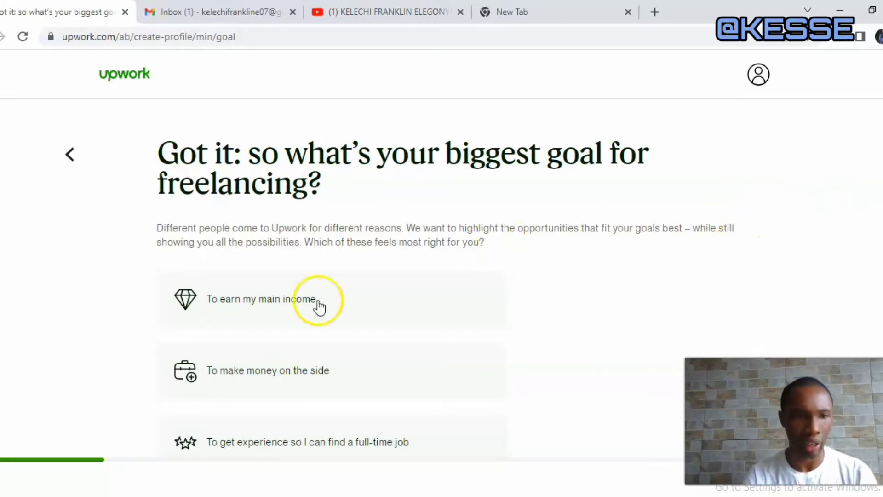
click(272, 304)
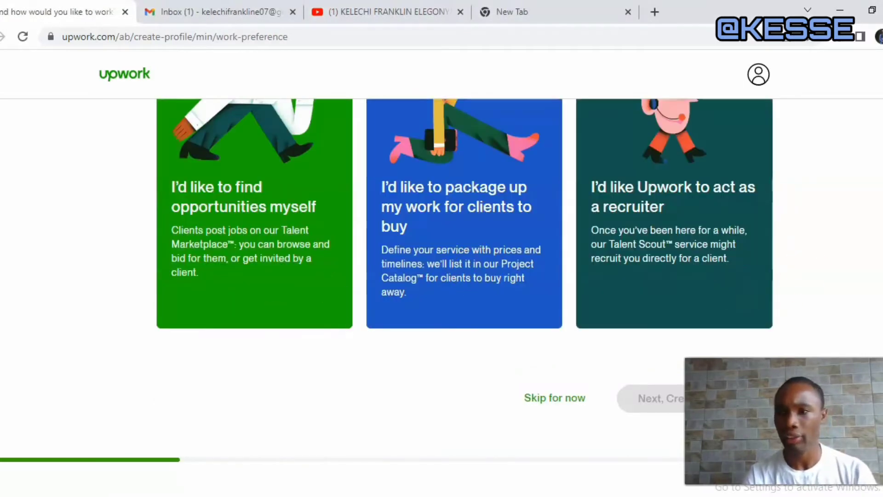
Select "I'd like to find opportunities myself" as the work preference and continue to creating the profile.
scroll(465, 276, up, 3)
scroll(464, 276, up, 2)
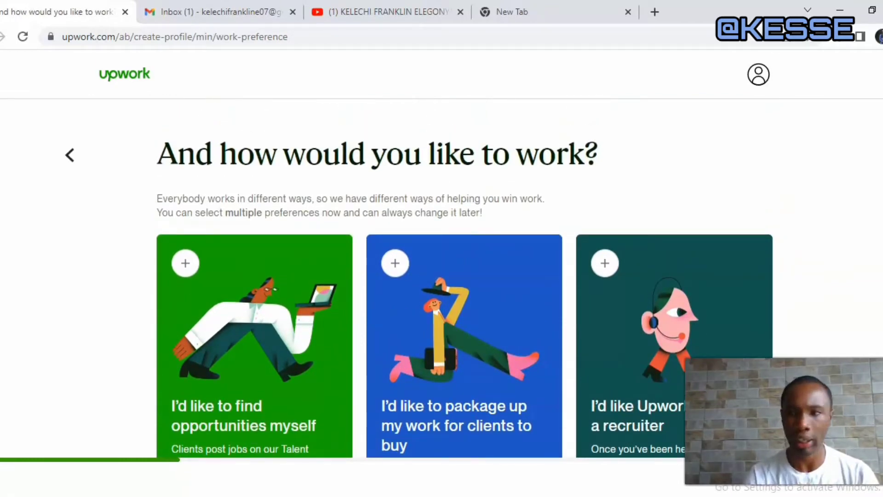
scroll(465, 276, down, 3)
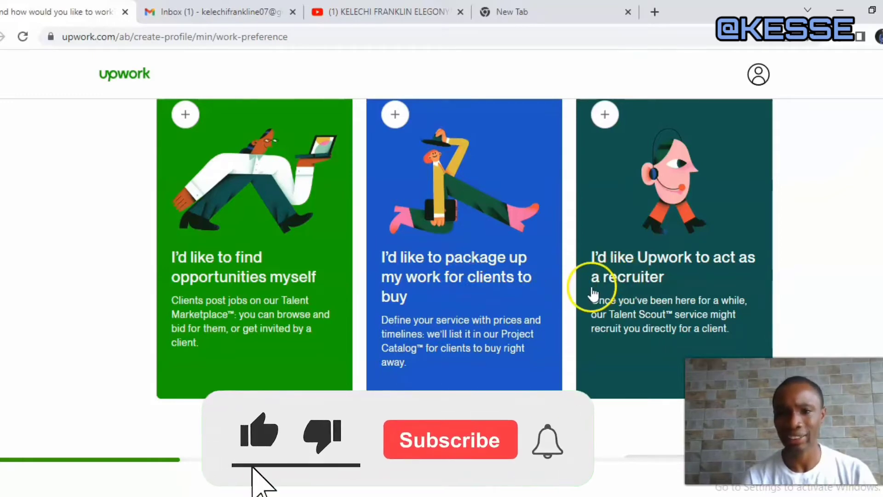
click(275, 223)
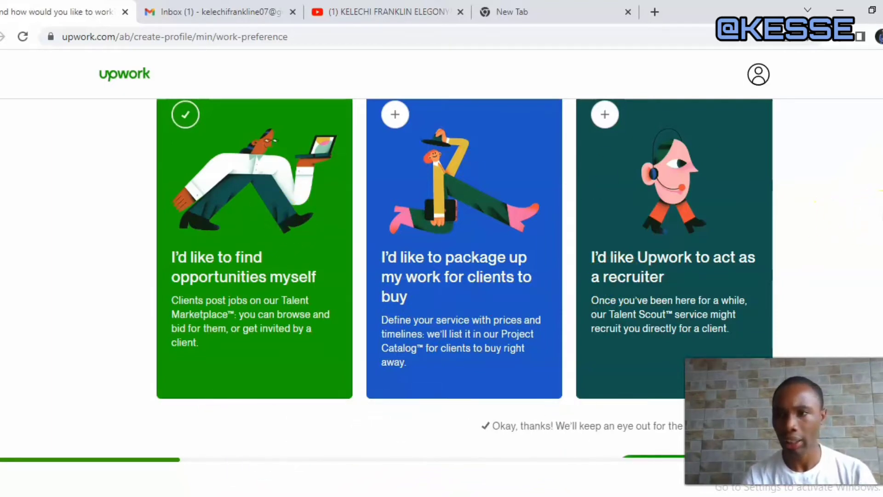
scroll(461, 278, down, 2)
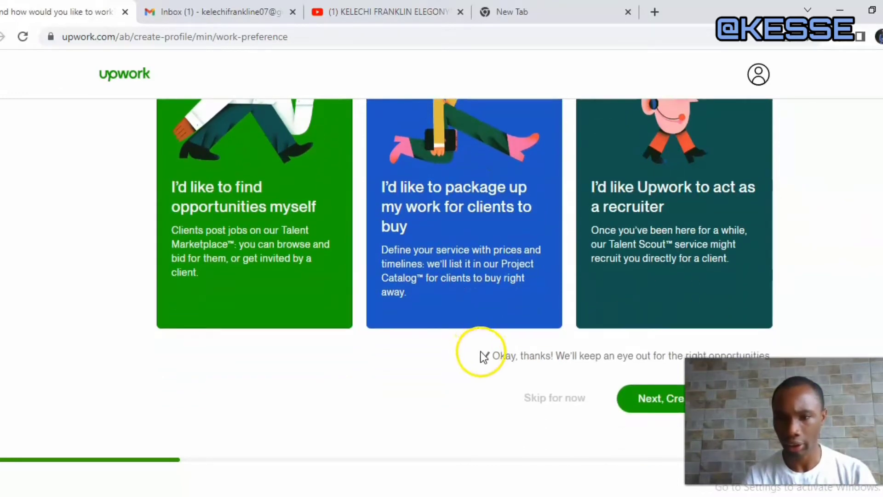
click(631, 399)
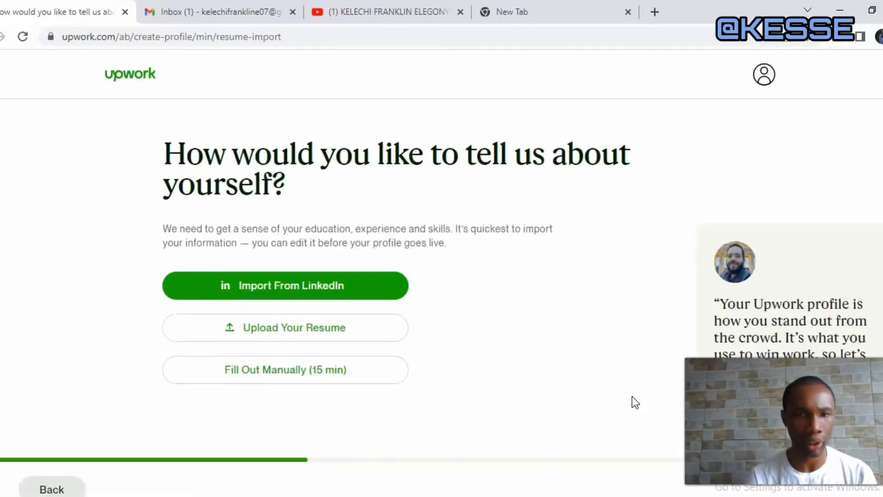
Choose to fill out the profile manually and enter "mobile app development" as the professional title.
click(353, 149)
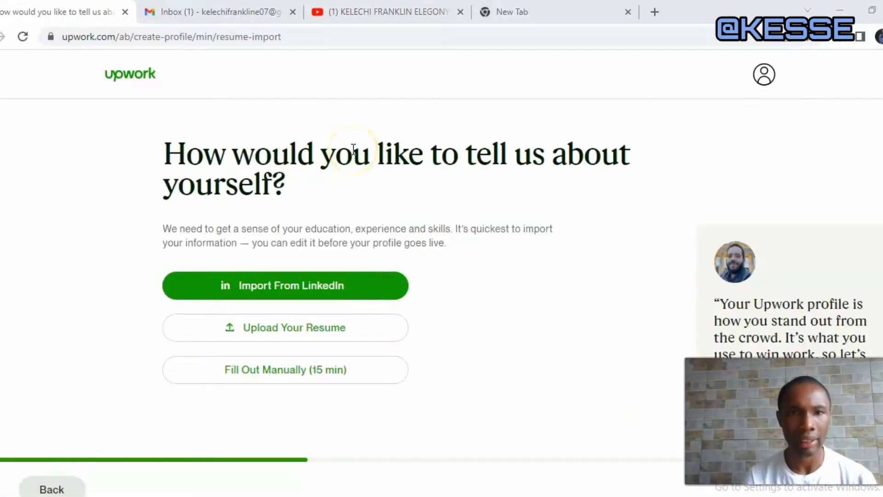
click(466, 178)
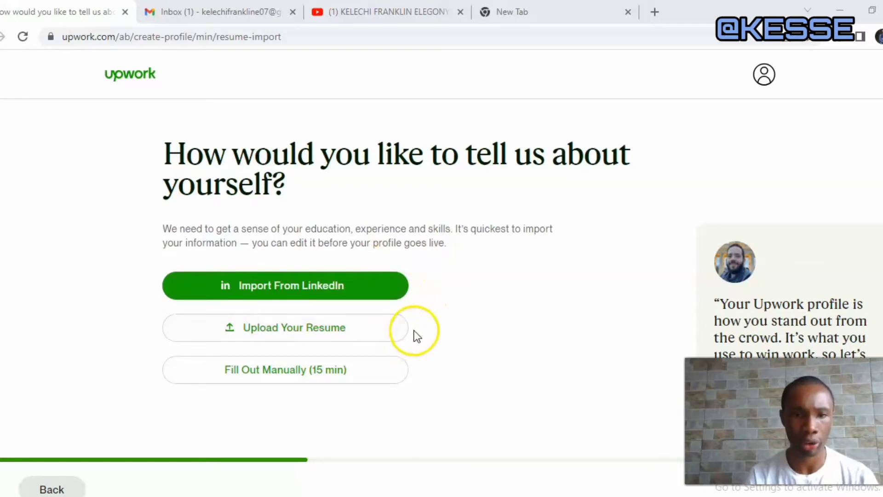
click(290, 371)
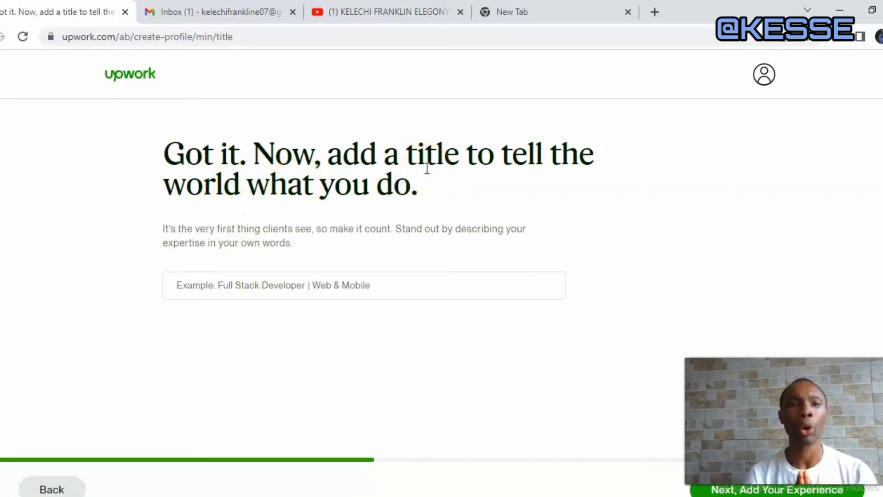
click(340, 285)
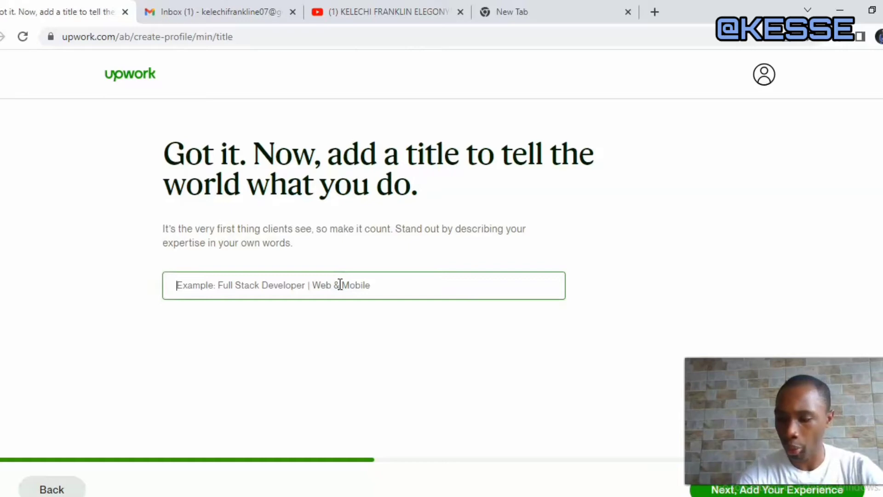
text(mobile app development)
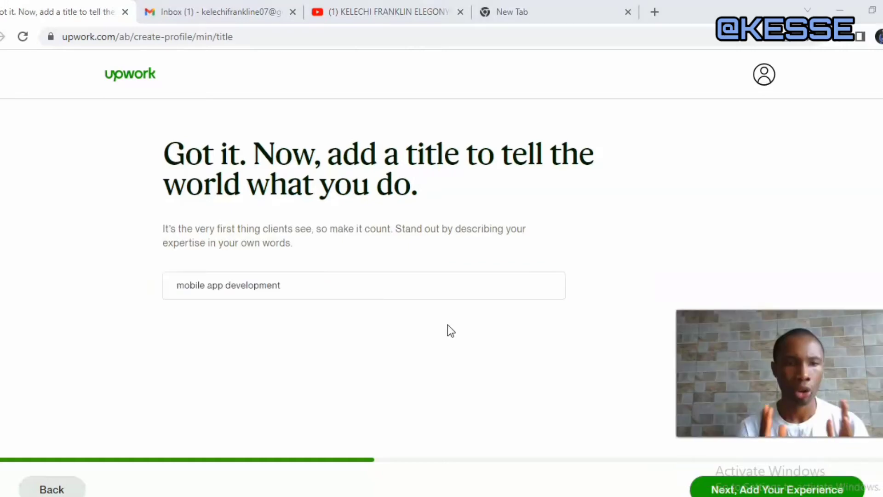
Accept the professional title and skip the work experience and education pages, marking that there is no experience to add.
click(358, 306)
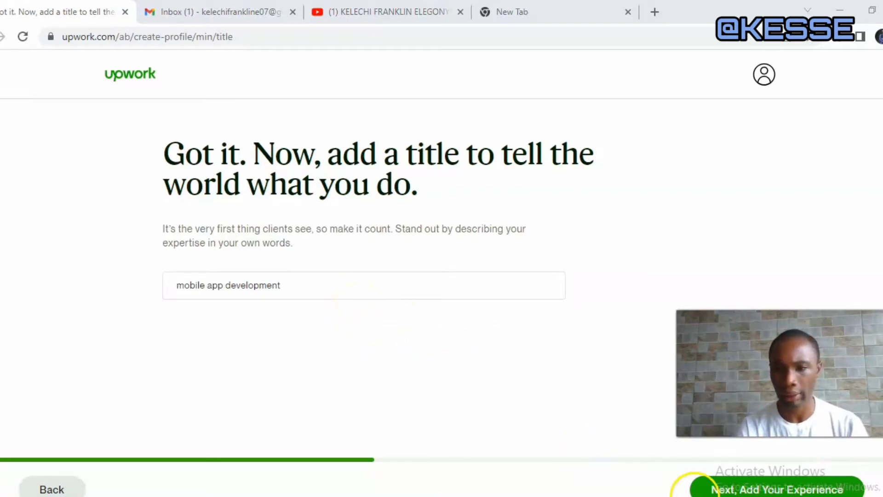
click(730, 490)
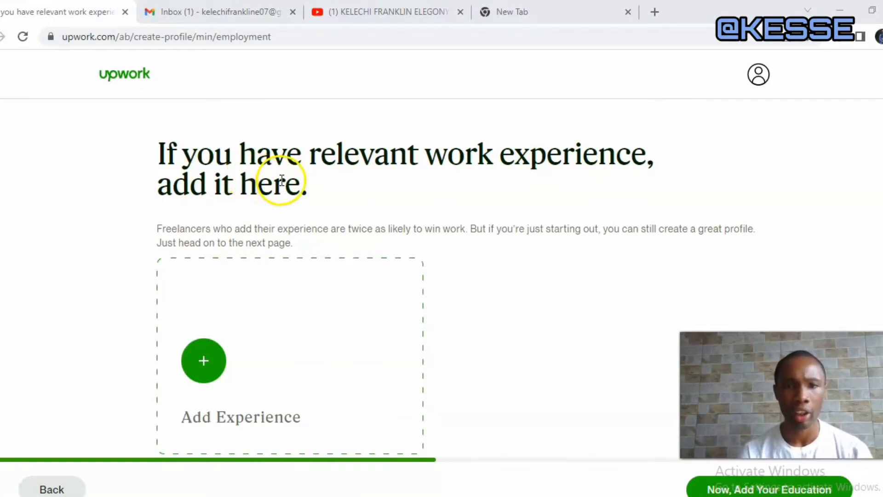
scroll(756, 233, down, 2)
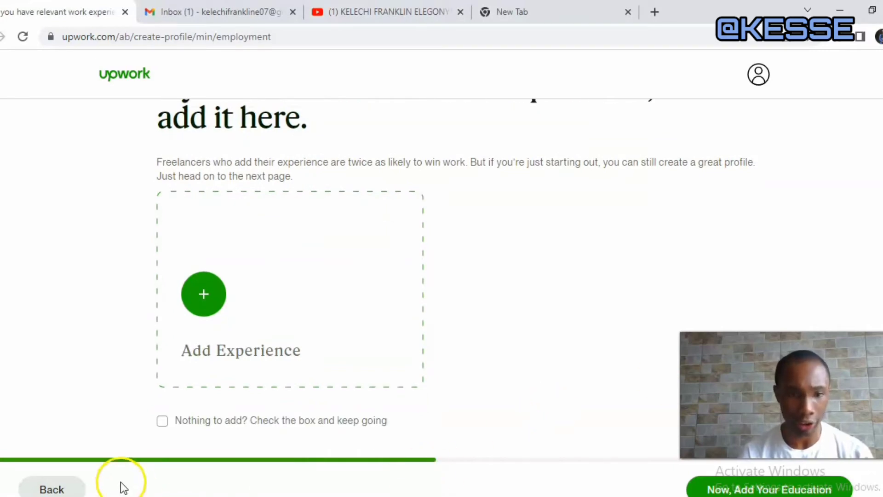
click(162, 426)
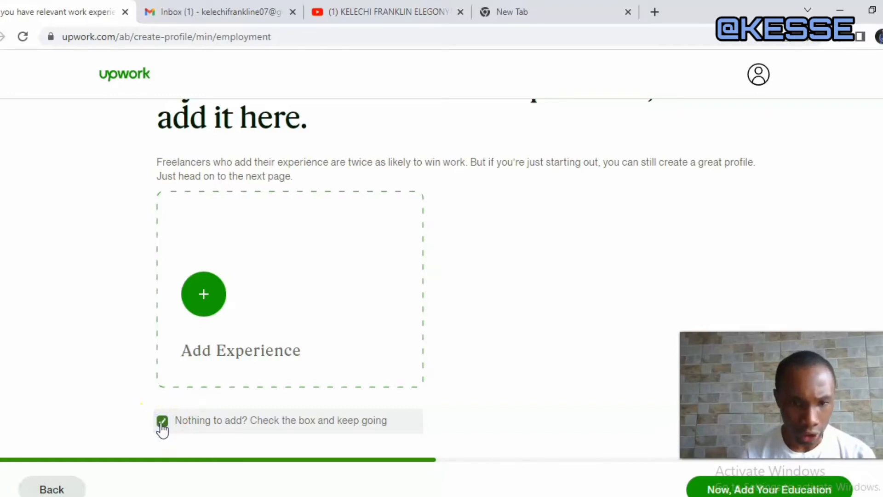
click(798, 483)
click(799, 486)
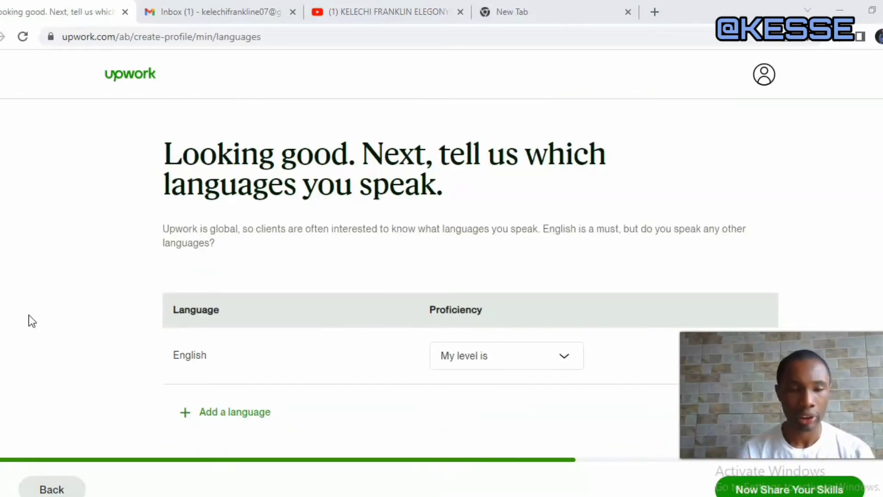
Set the English proficiency to Fluent and continue to the skills page.
click(51, 276)
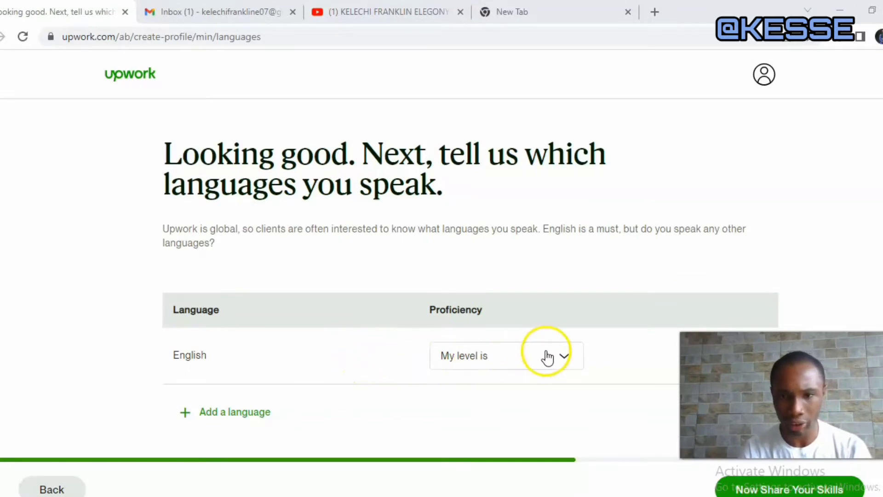
click(562, 358)
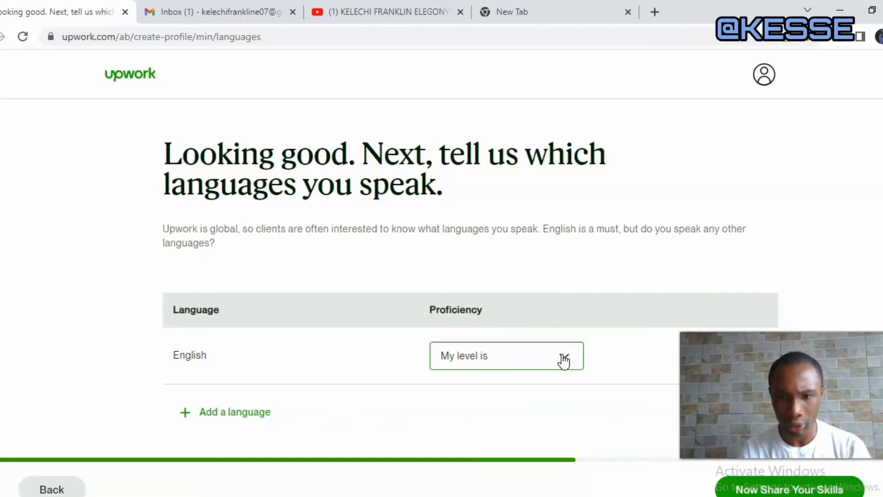
click(564, 360)
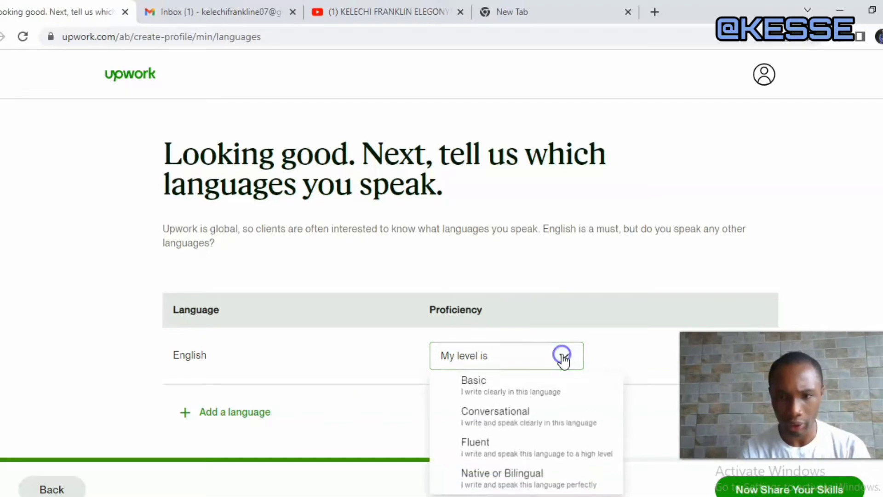
click(556, 444)
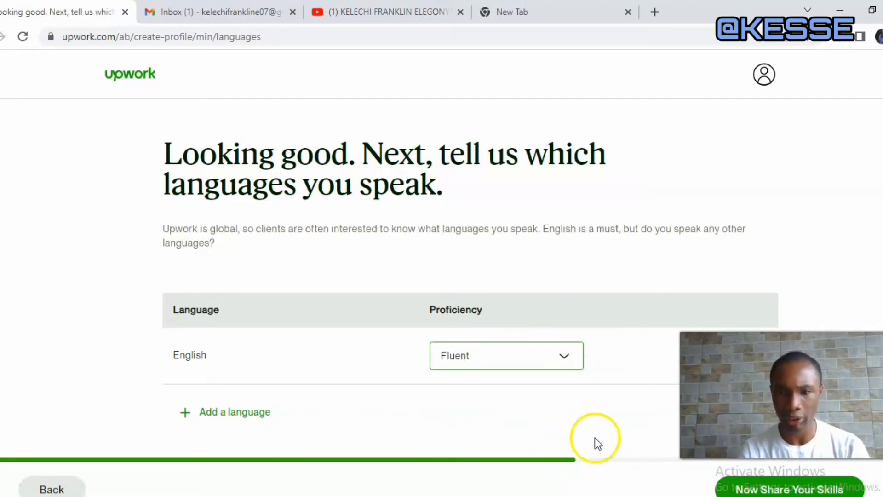
click(759, 488)
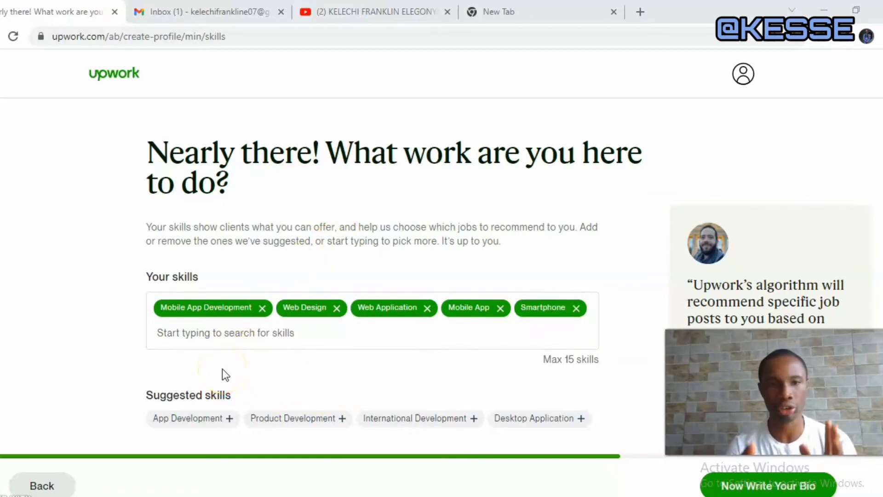
Keep the selected skills and enter the bio "I am an effective team player, my area of specalization are mobile app developement with some little experence".
click(254, 337)
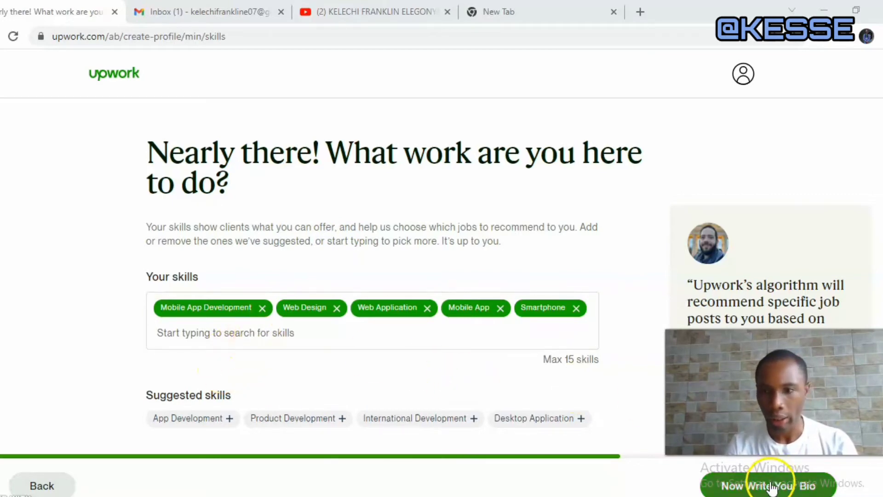
click(754, 487)
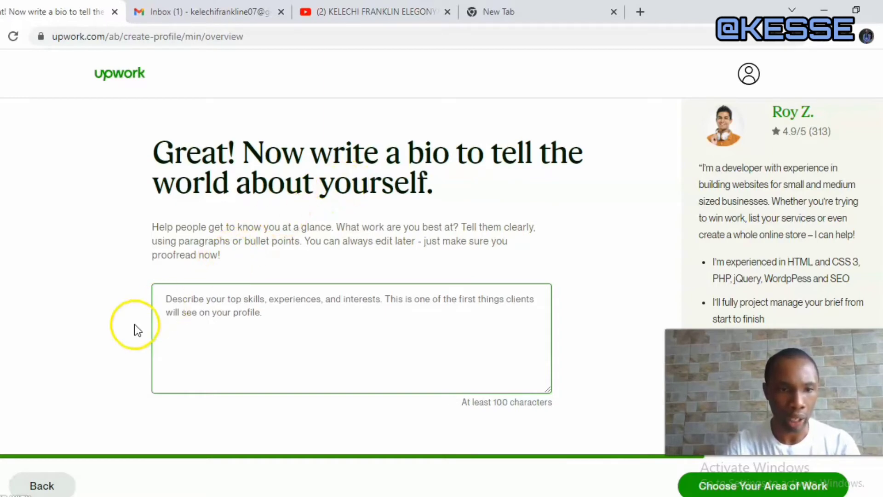
text(I am an effective team player, my area of specalization are mobile app developement with some little experence)
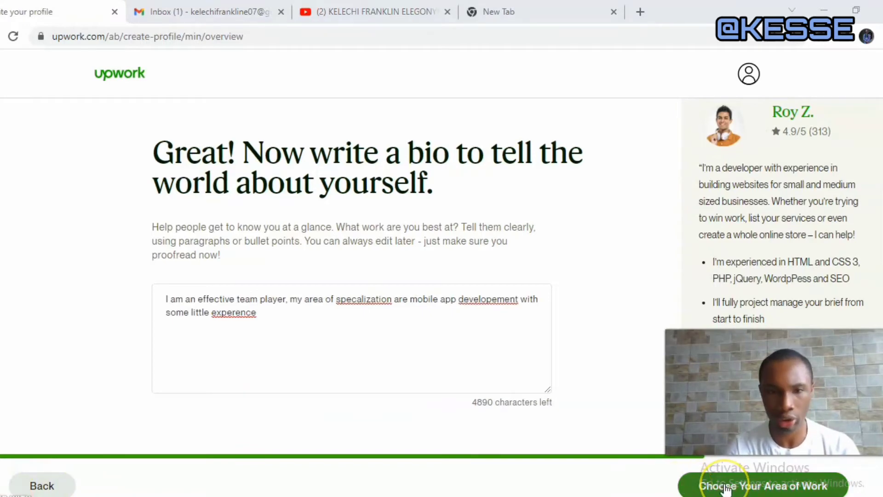
click(726, 488)
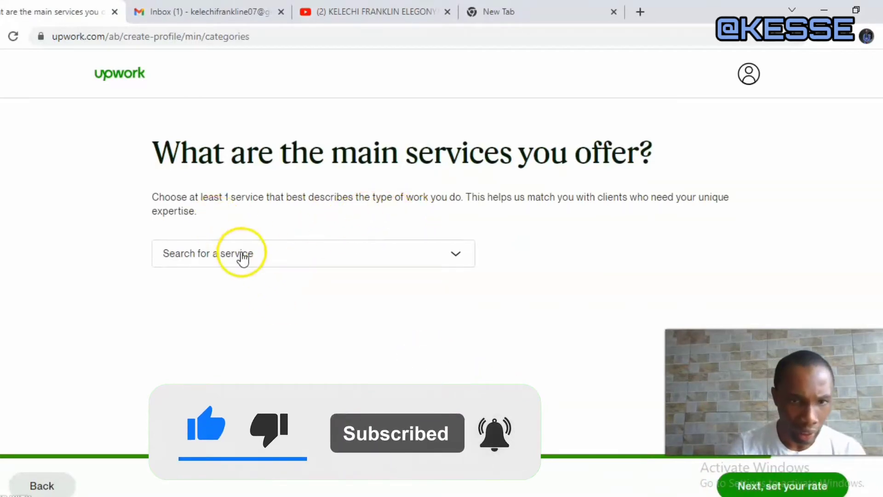
Choose Desktop Application Development as the main service offered and continue to the hourly rate page.
click(454, 256)
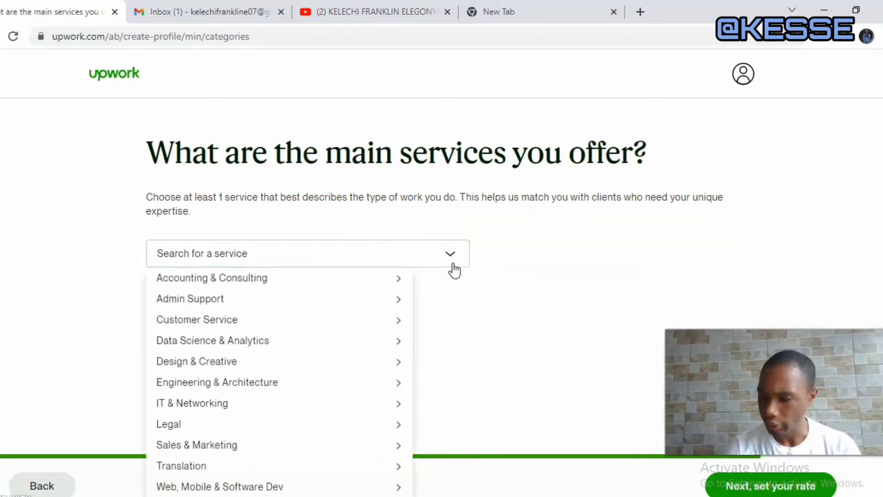
click(447, 268)
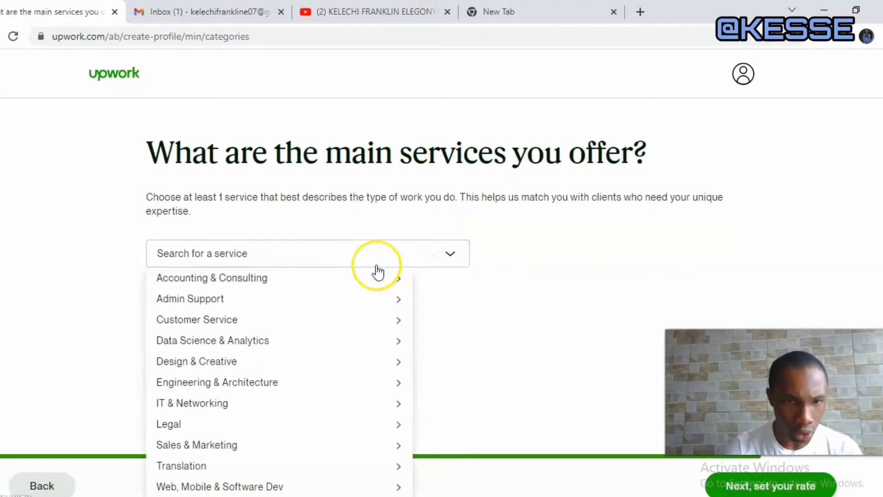
mouse_move(363, 291)
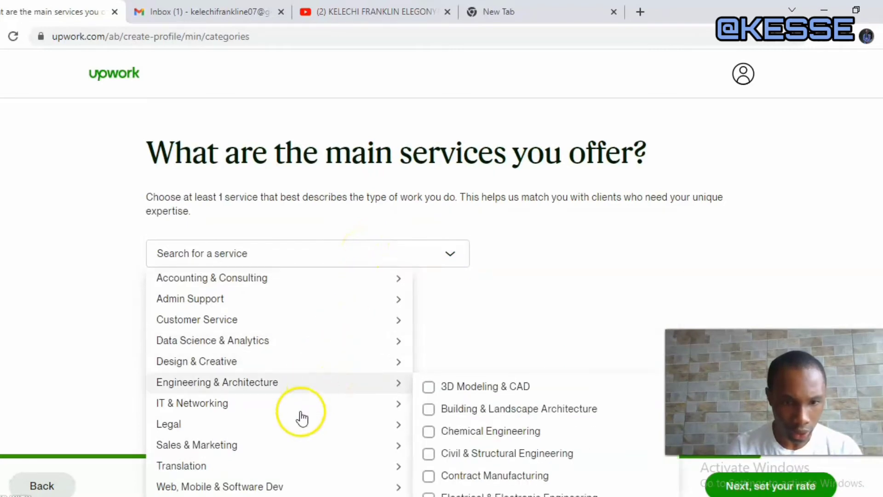
mouse_move(216, 481)
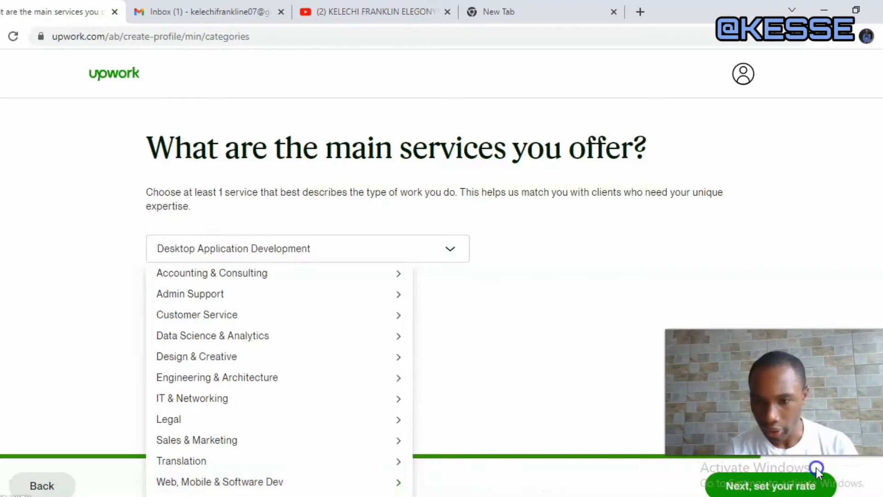
click(793, 486)
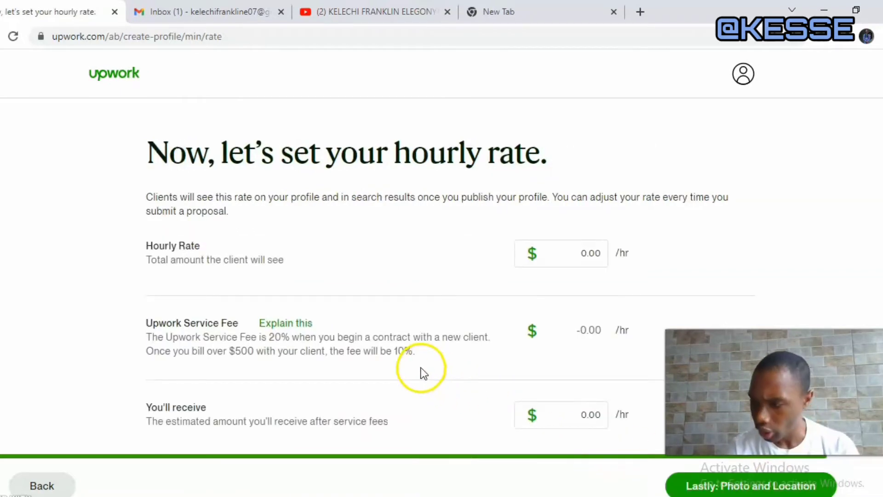
Set the hourly rate to $150.00 and review the service fee details below it.
scroll(369, 267, down, 1)
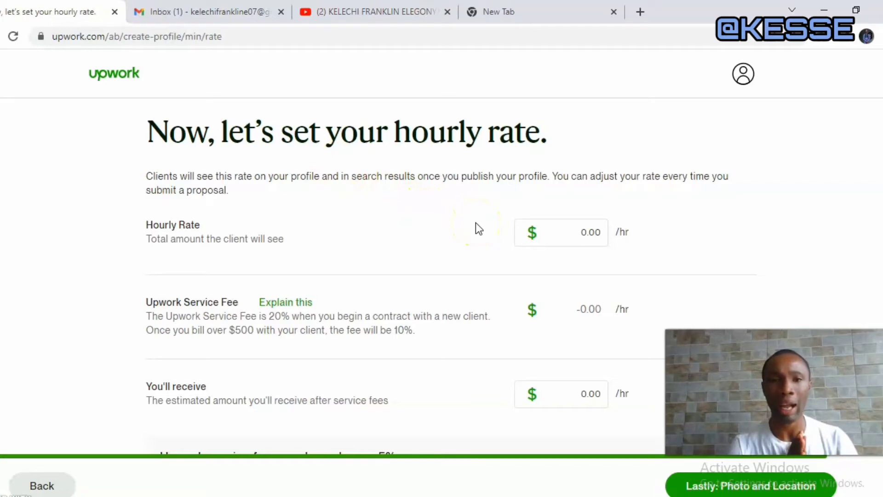
click(584, 230)
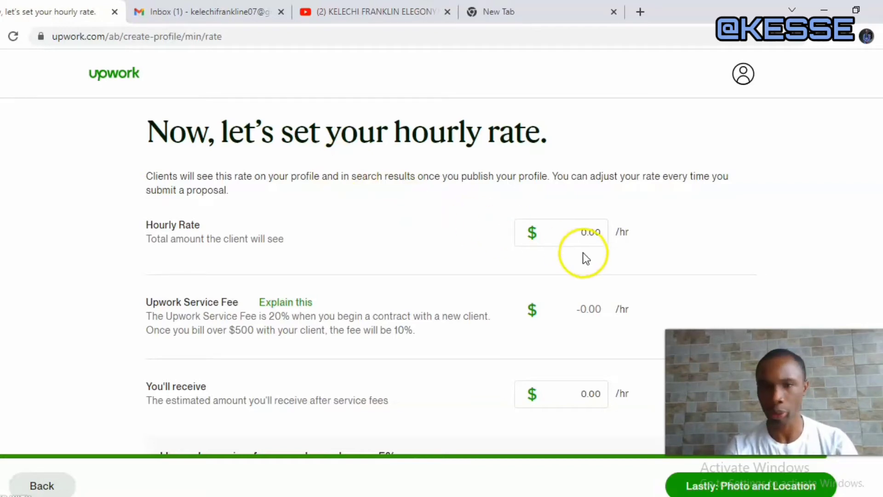
click(582, 233)
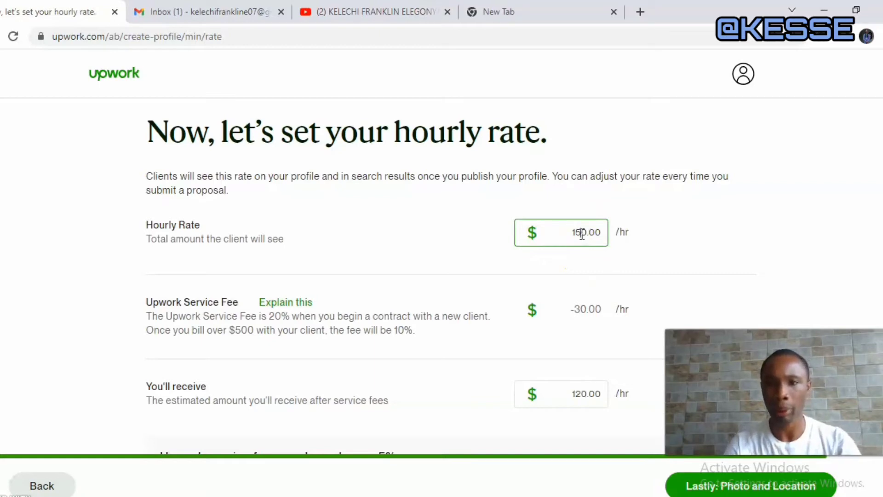
click(582, 234)
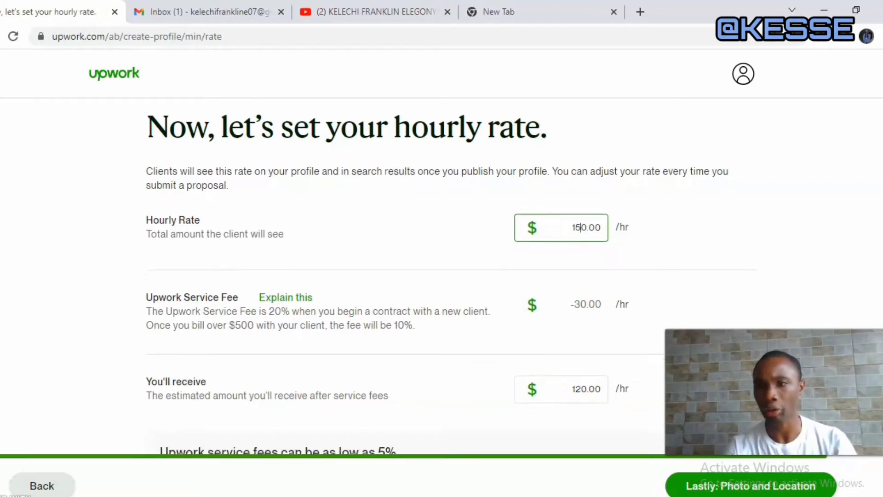
scroll(882, 257, down, 2)
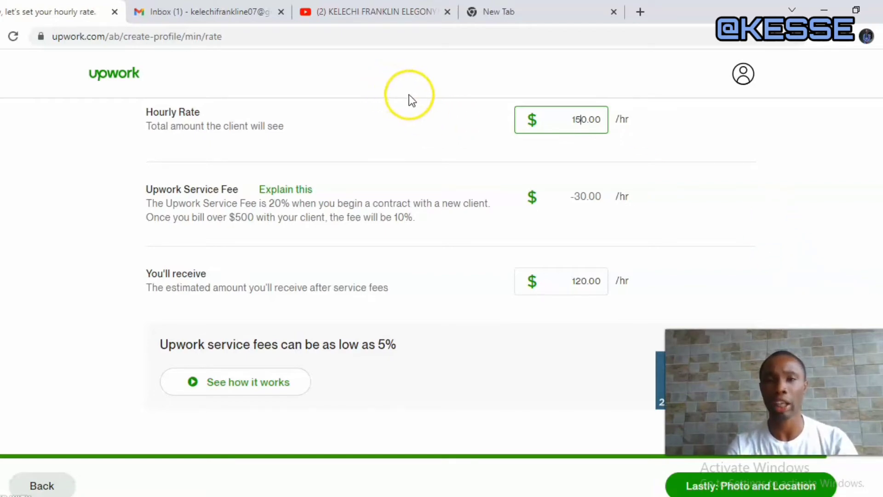
Switch to the open YouTube channel, look through its uploaded videos, and return to the Upwork hourly rate page.
click(375, 12)
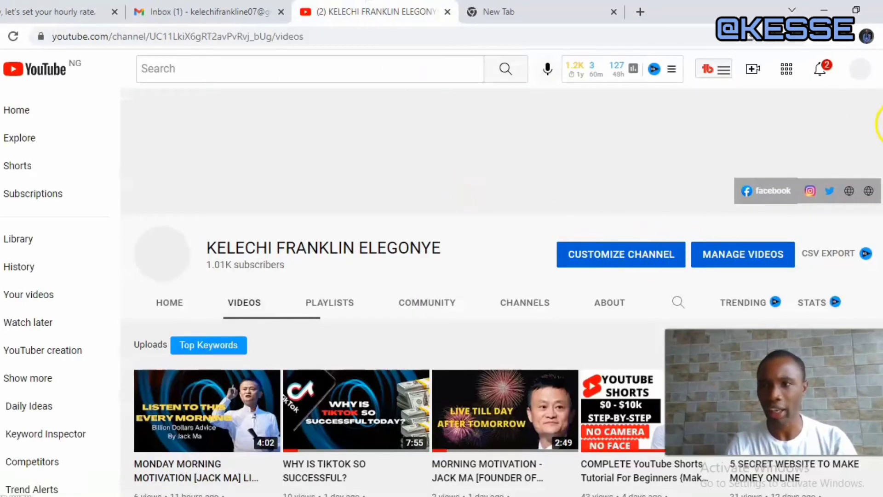
scroll(878, 124, down, 13)
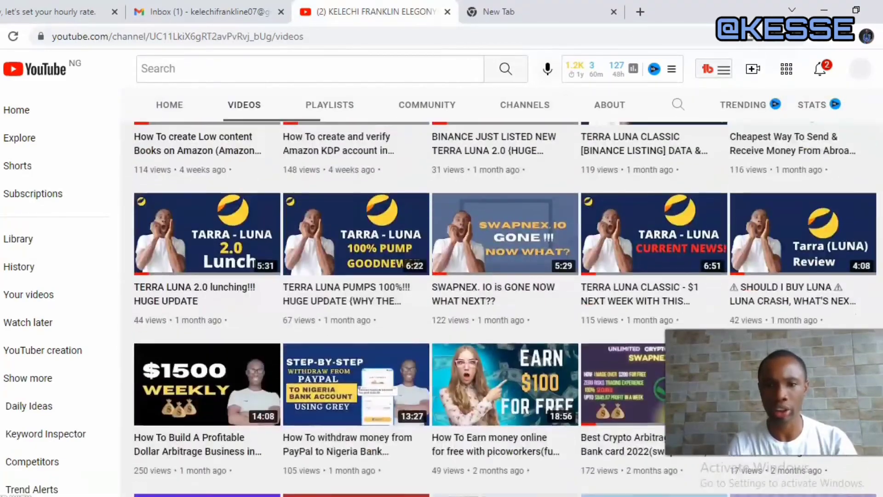
scroll(506, 276, up, 13)
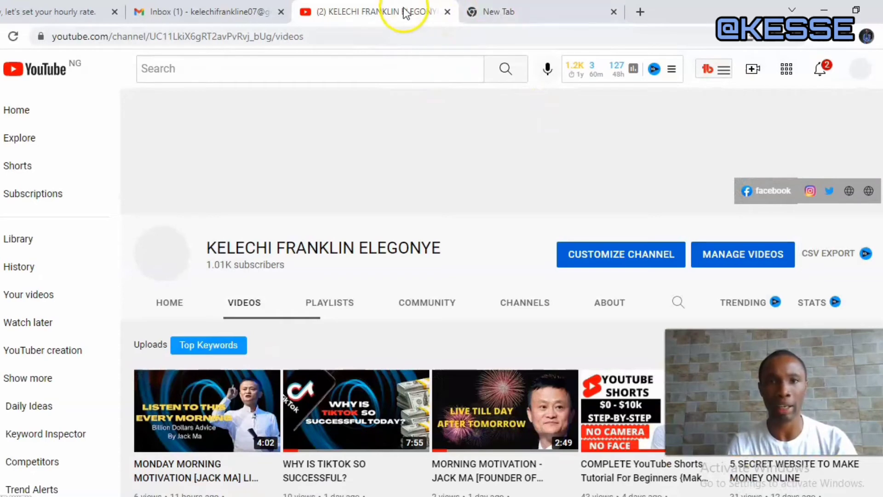
click(79, 6)
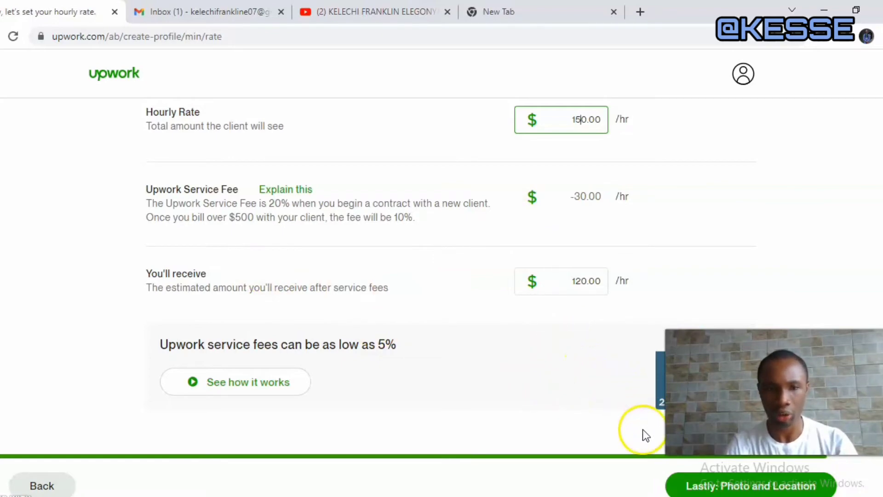
Continue to the photo and location page and load the image untitled-4-6 from the KESSE folder as the profile photo.
click(695, 483)
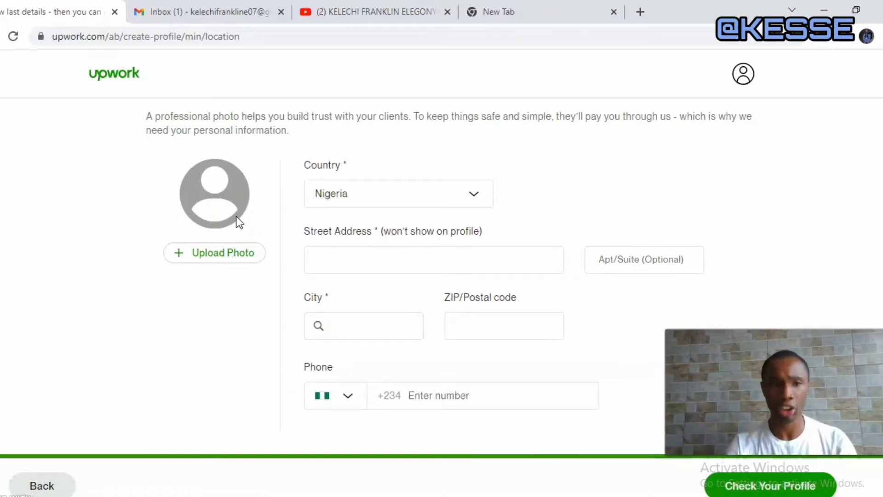
click(221, 254)
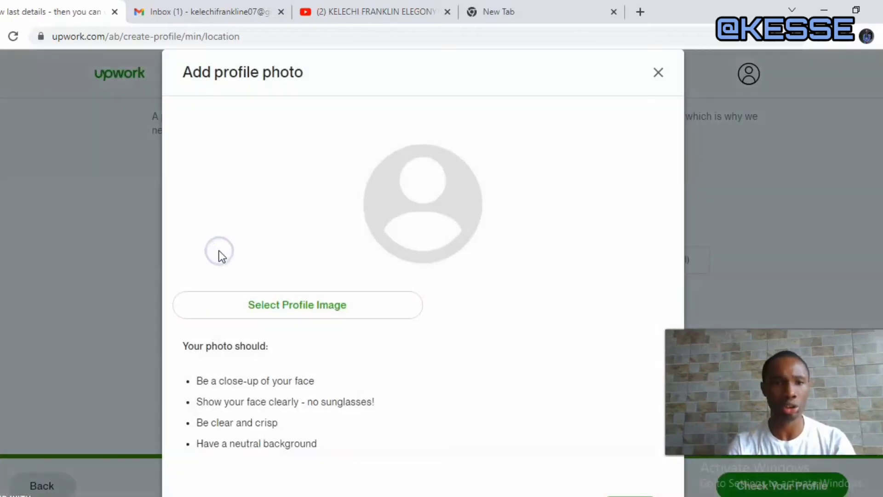
click(295, 305)
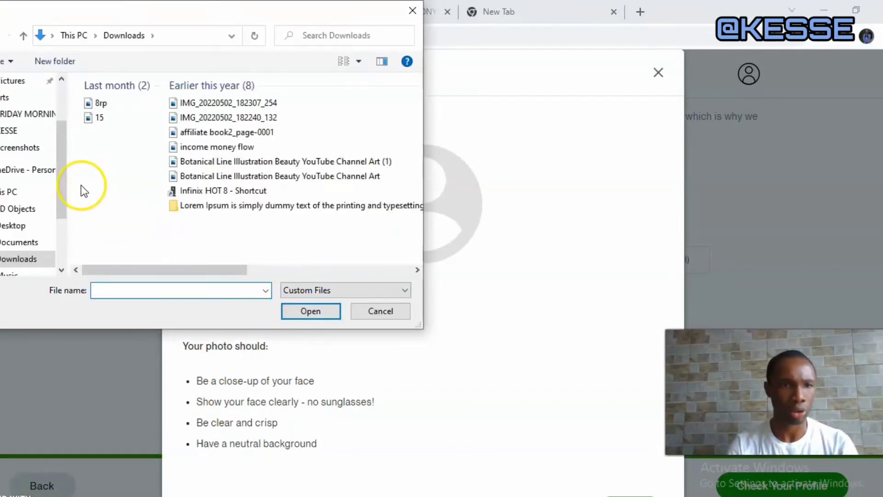
click(7, 131)
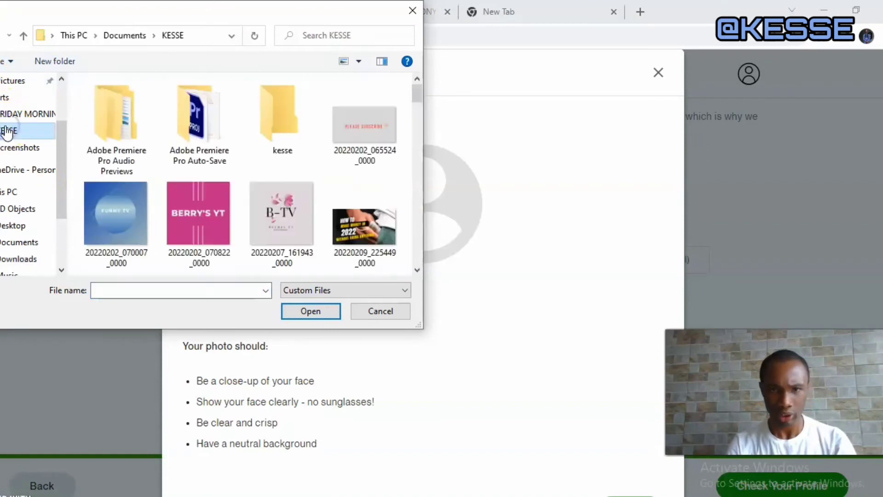
drag(417, 98, 414, 257)
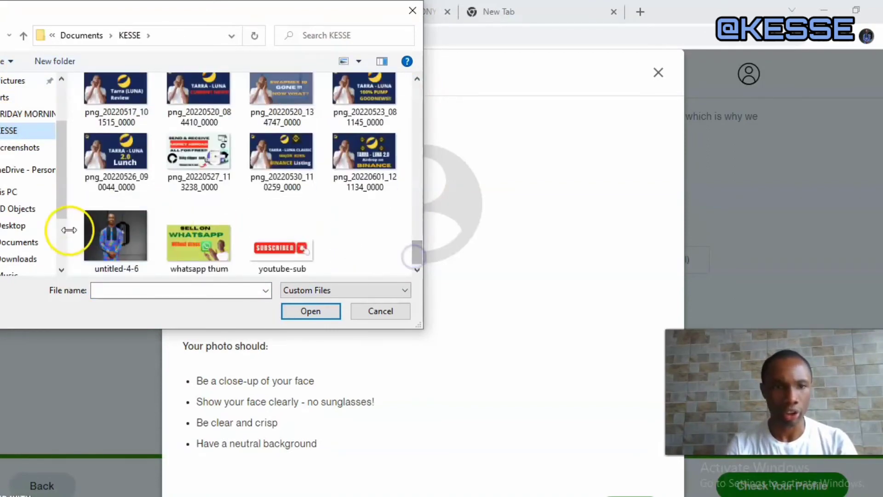
click(130, 243)
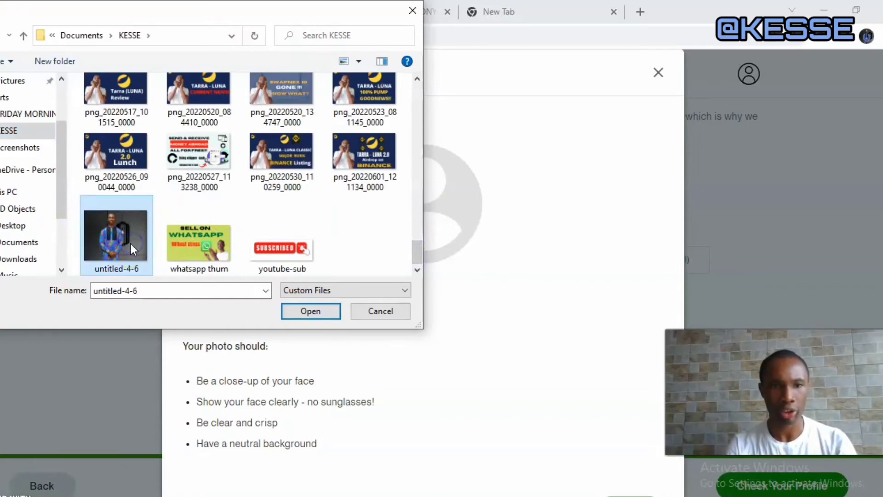
double_click(131, 244)
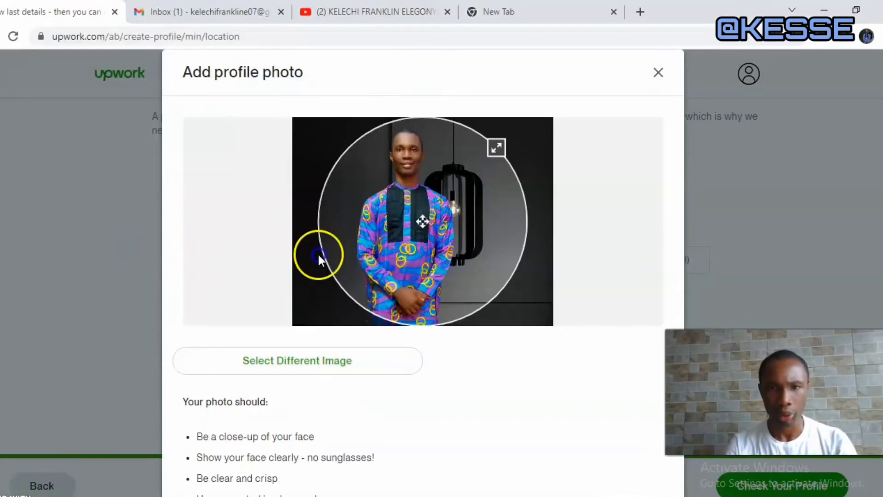
Reposition the circular crop so it is centred on the person and save the image as the profile photo.
mouse_move(387, 252)
mouse_down()
mouse_move(398, 251)
mouse_move(381, 258)
mouse_up()
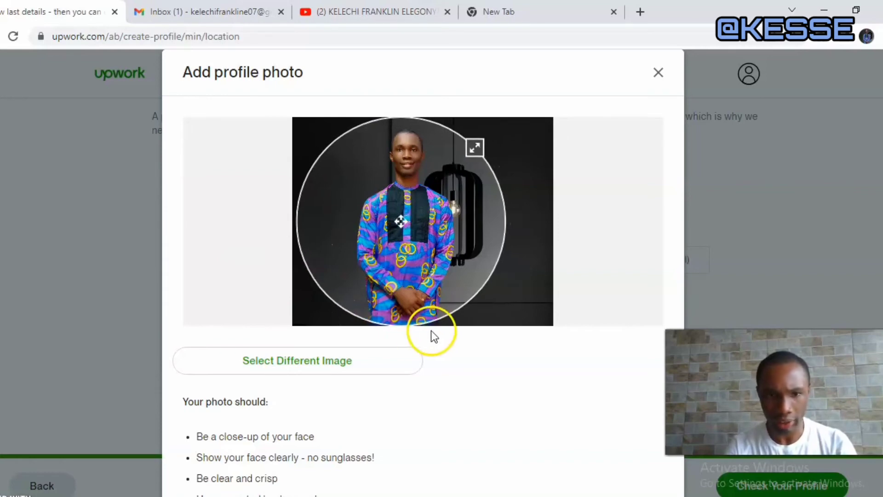
scroll(630, 276, down, 1)
scroll(401, 204, down, 2)
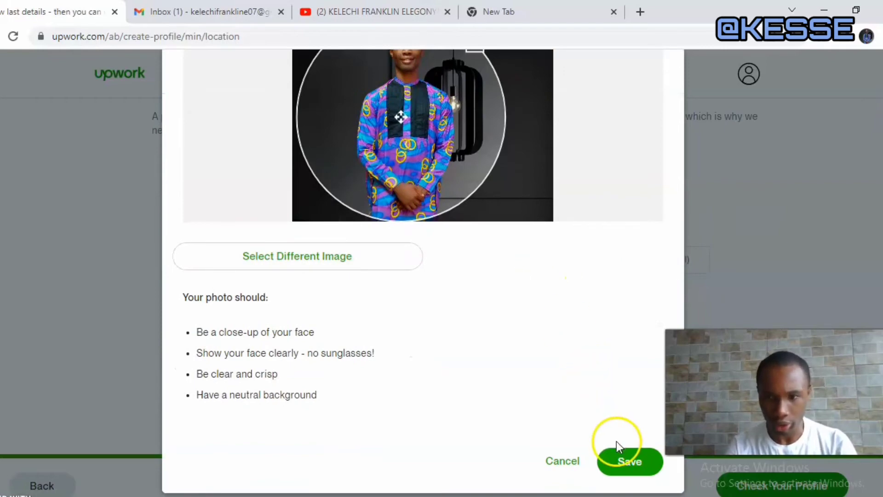
click(630, 462)
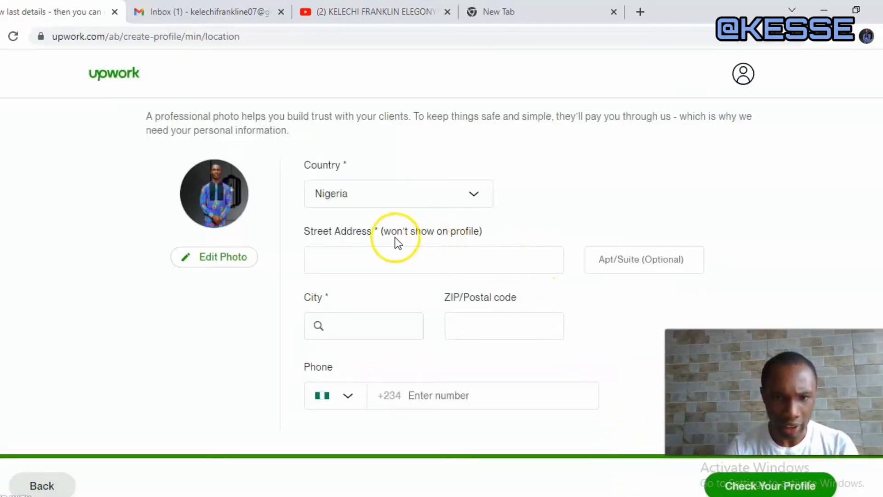
Search Google for "port harcourt postal code" and examine the listed zip codes.
click(357, 258)
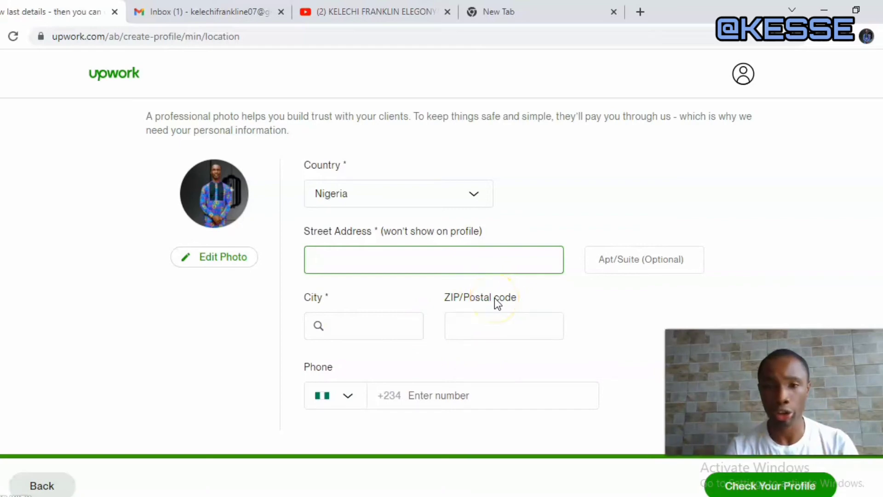
click(559, 11)
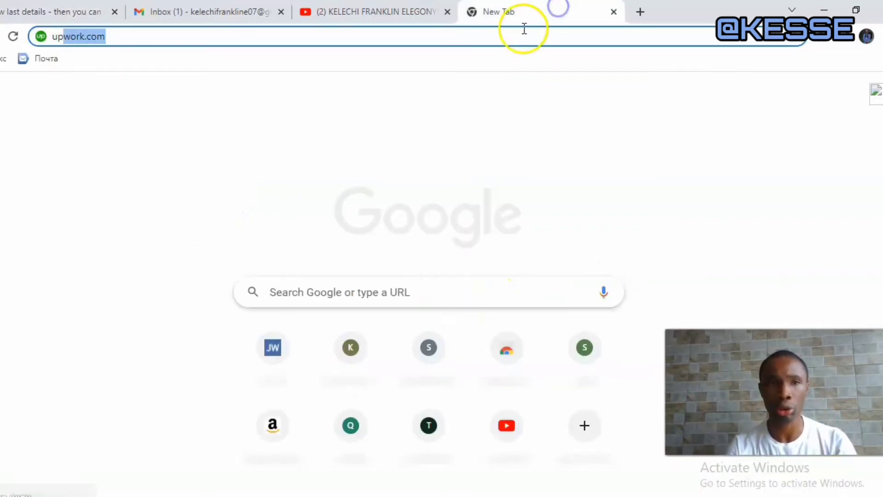
click(507, 32)
key(BackSpace)
key(BackSpace)
key(BackSpace)
key(BackSpace)
key(BackSpace)
key(BackSpace)
key(BackSpace)
key(BackSpace)
key(BackSpace)
key(BackSpace)
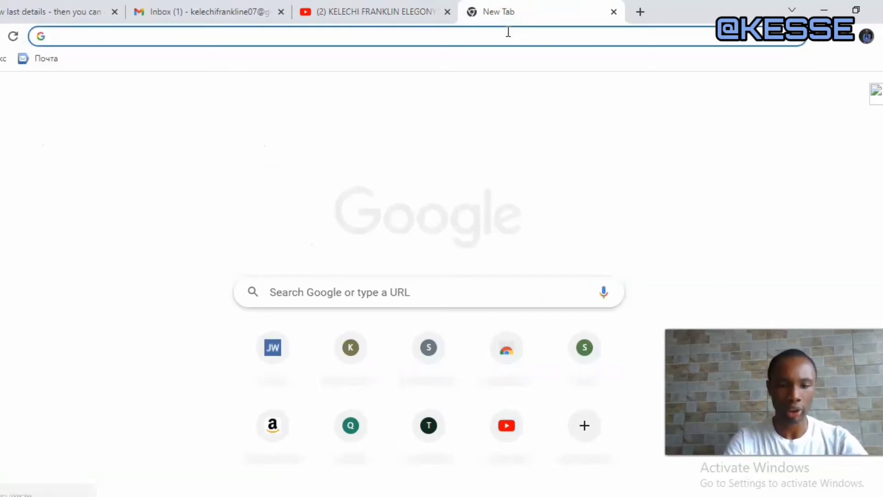
text(por)
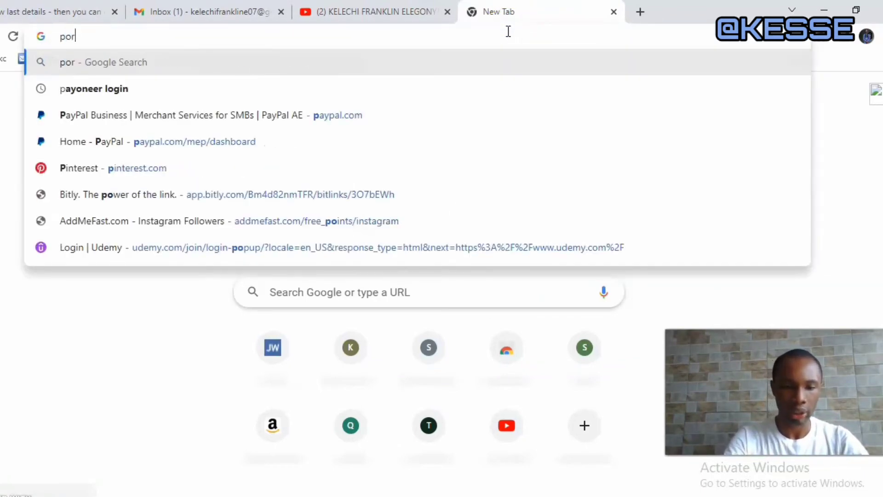
text(t)
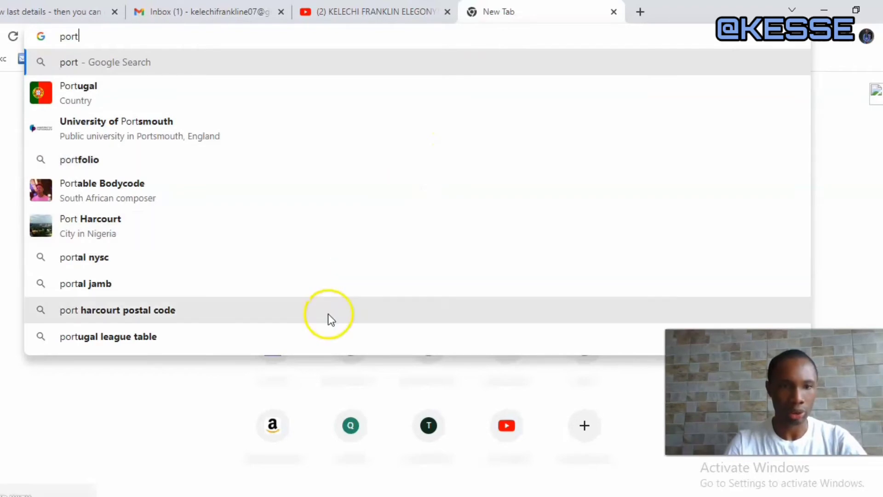
click(328, 313)
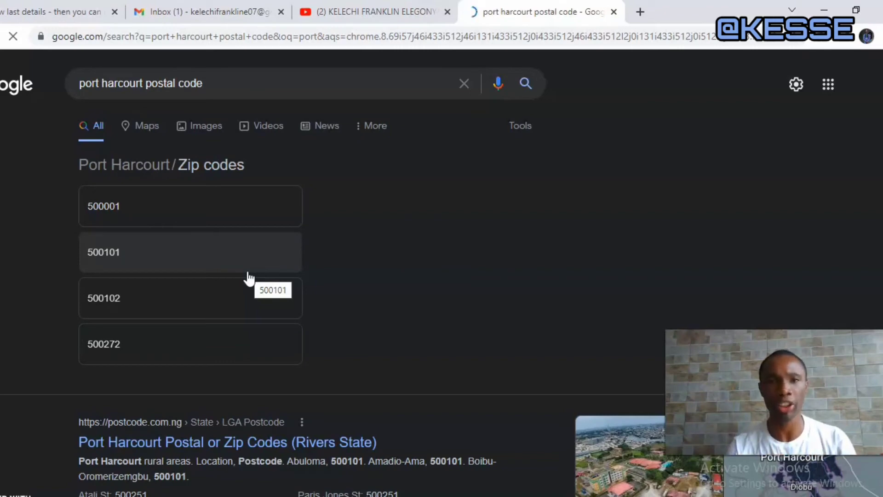
click(90, 212)
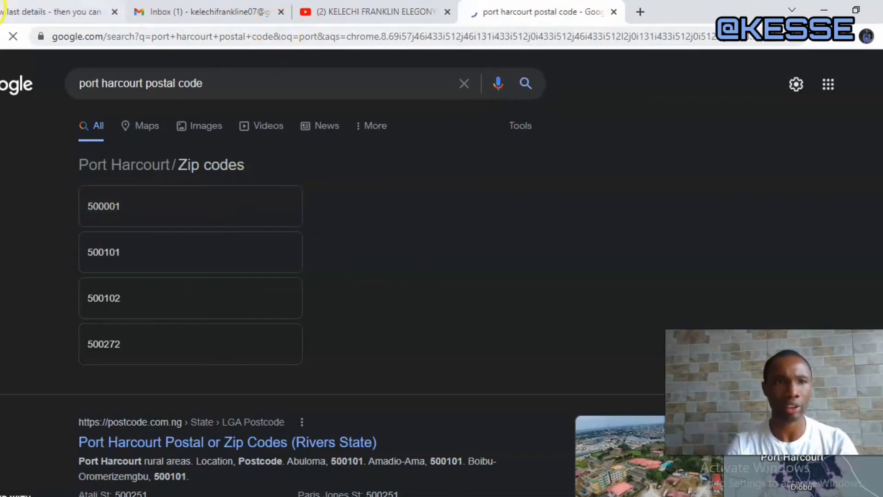
Return to the Upwork location form, fill in the street address, city, state, postal code and phone number, and continue to the profile check.
click(4, 10)
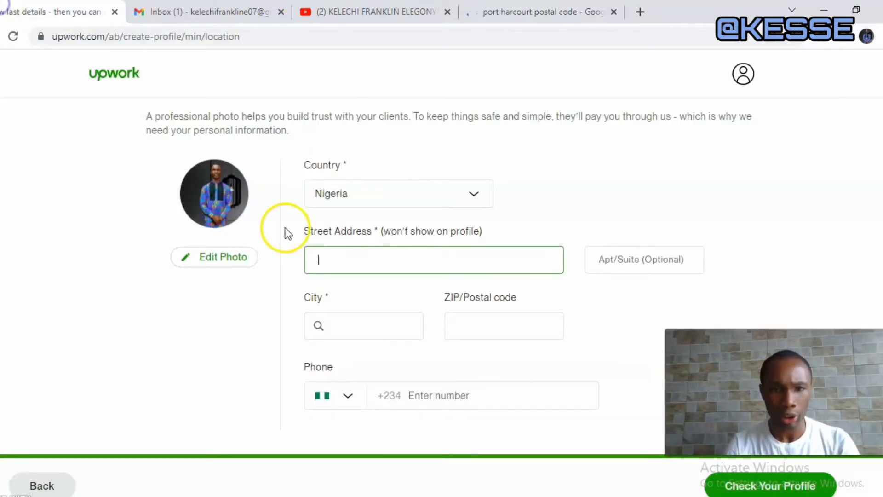
click(418, 260)
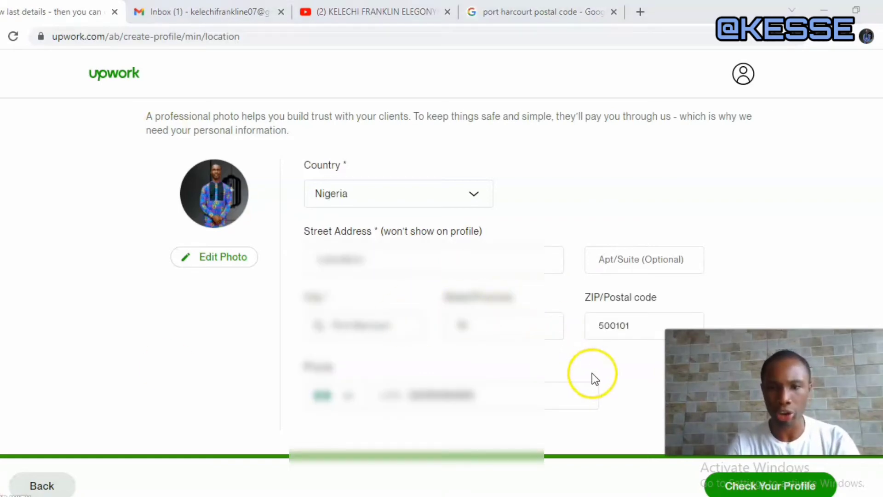
click(737, 482)
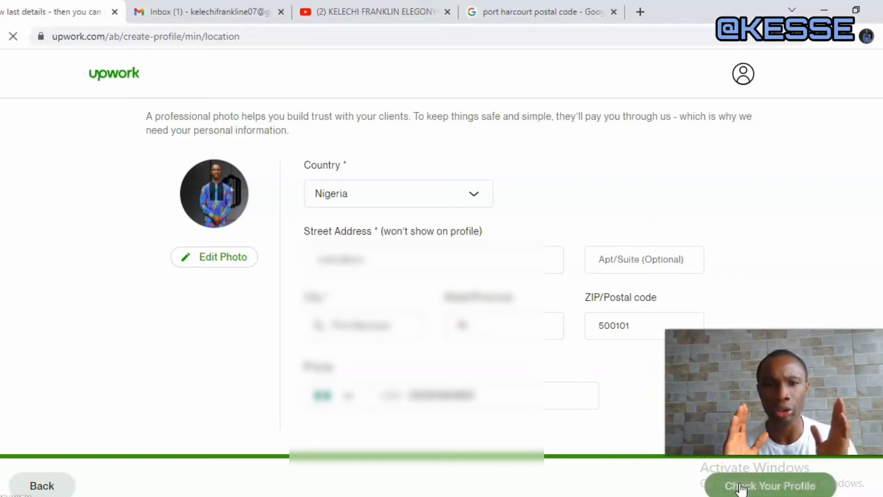
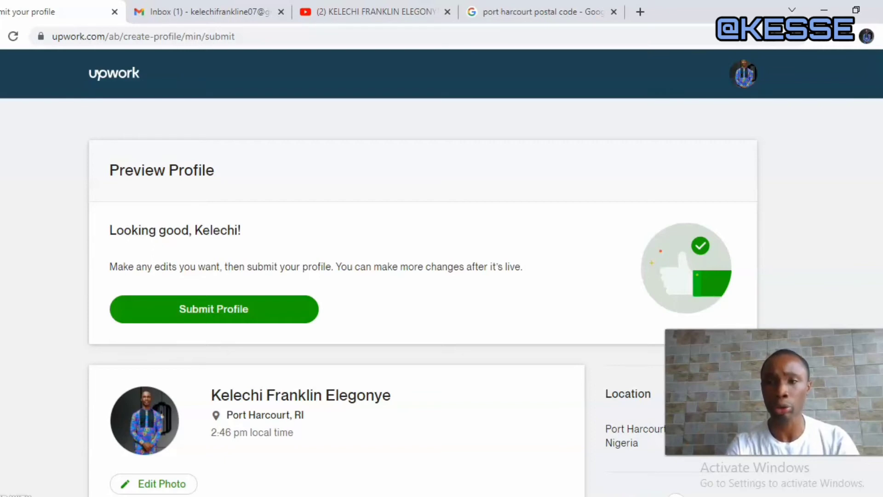
Review the profile preview, including rate, skills, work experience and education history, and submit the profile.
scroll(423, 271, down, 13)
scroll(337, 271, down, 6)
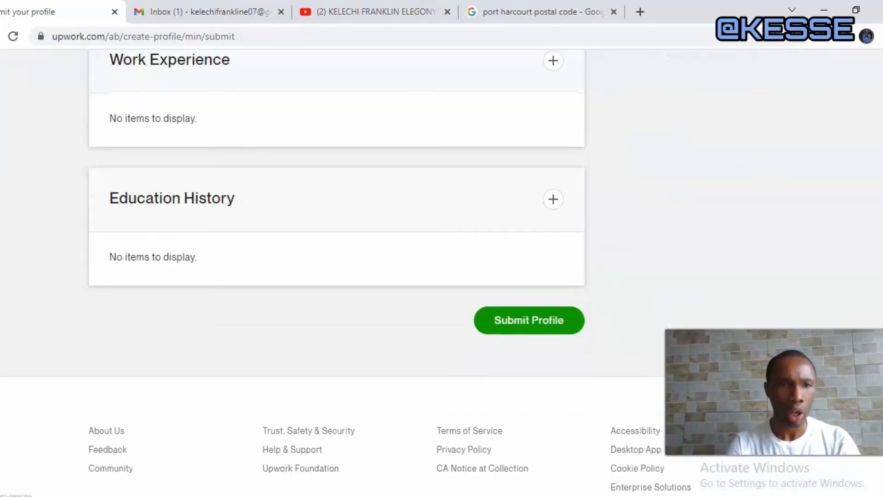
scroll(336, 272, up, 9)
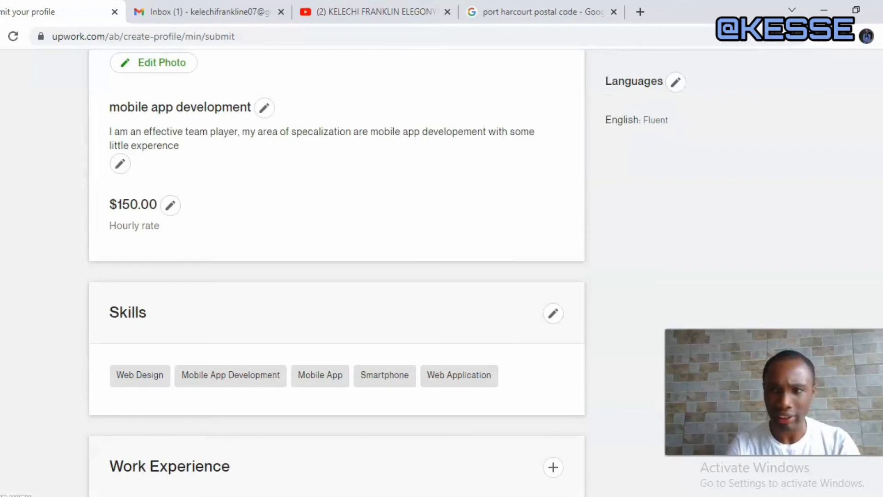
scroll(337, 272, up, 4)
scroll(336, 272, down, 7)
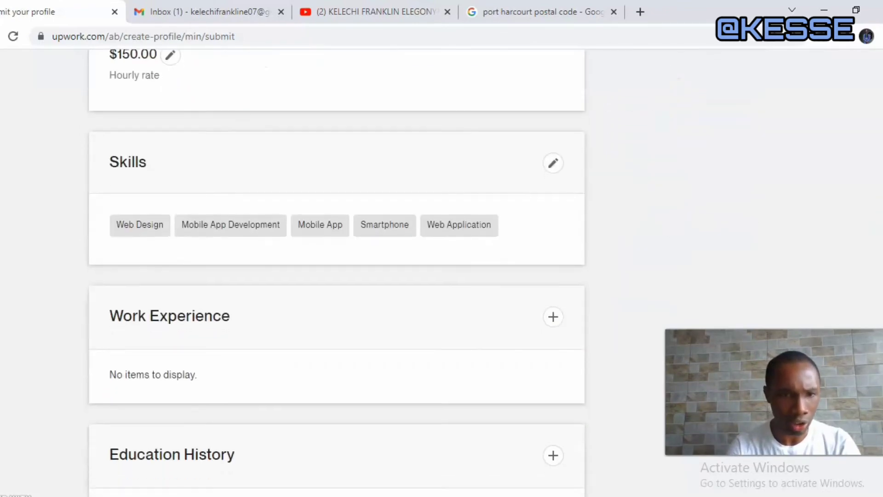
scroll(337, 272, down, 5)
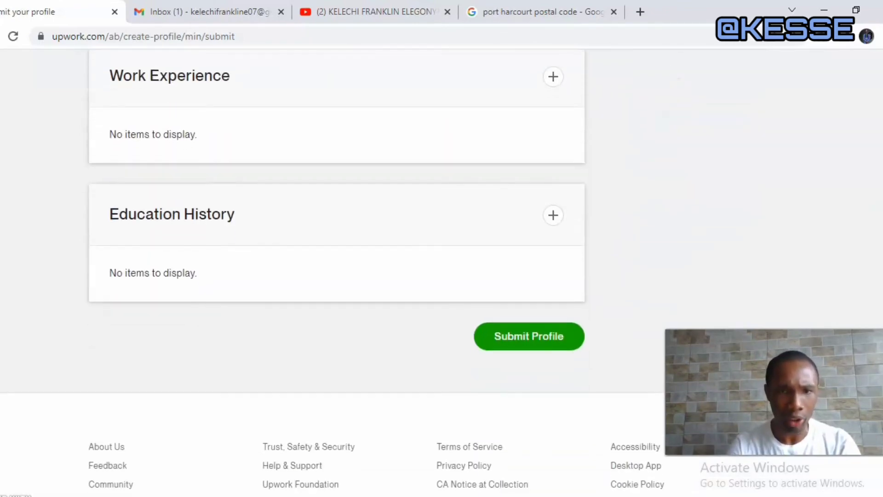
click(566, 337)
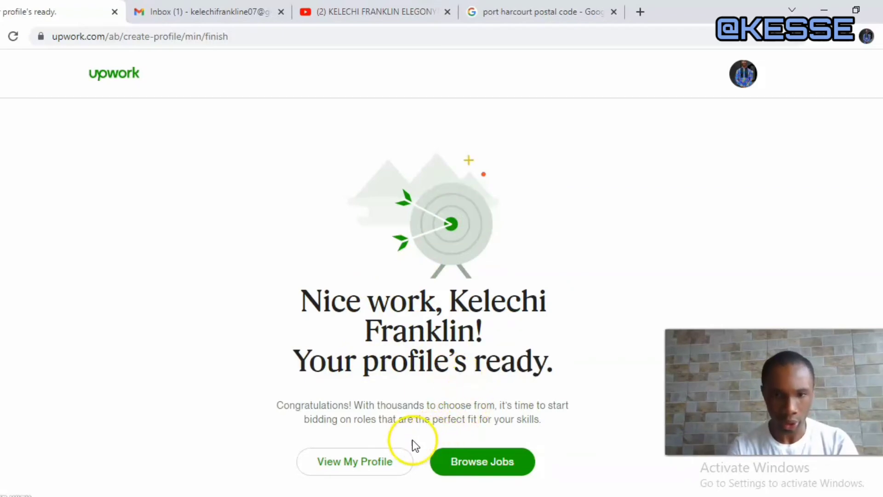
Open the submitted freelancer profile and examine its portfolio, skills, certifications and employment history sections.
scroll(876, 106, down, 1)
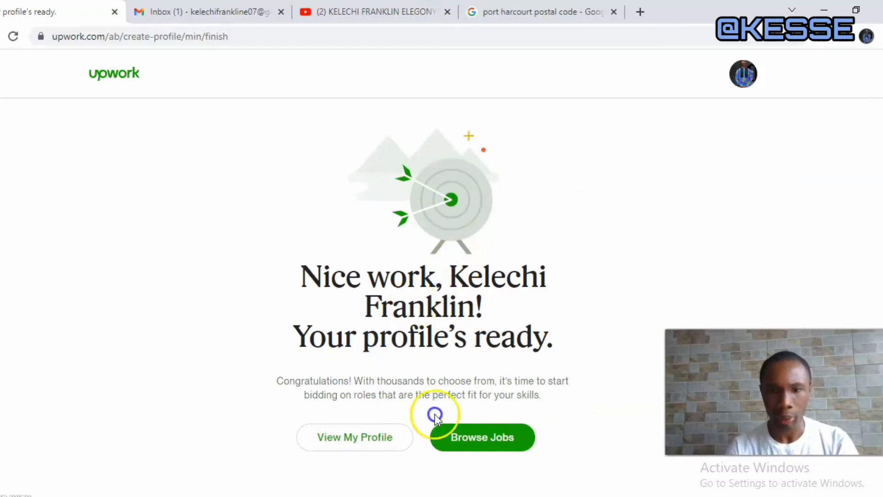
click(370, 438)
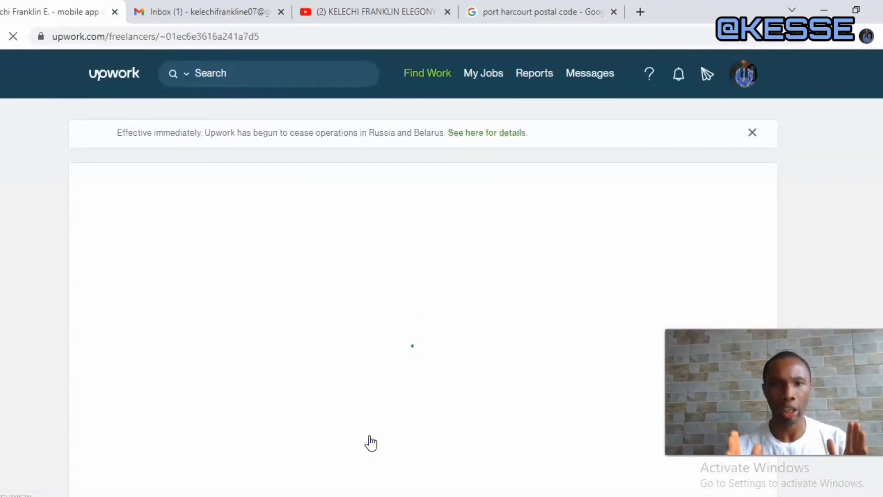
click(533, 205)
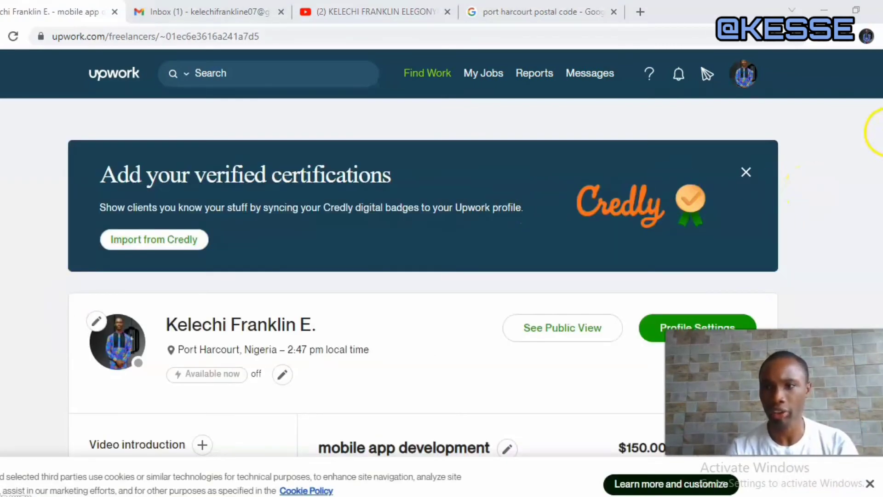
scroll(881, 152, down, 10)
scroll(881, 203, down, 12)
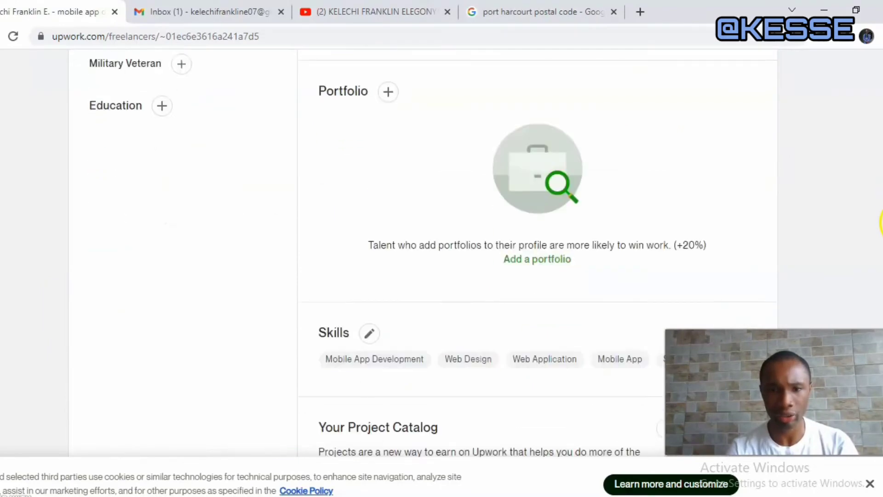
scroll(881, 324, down, 8)
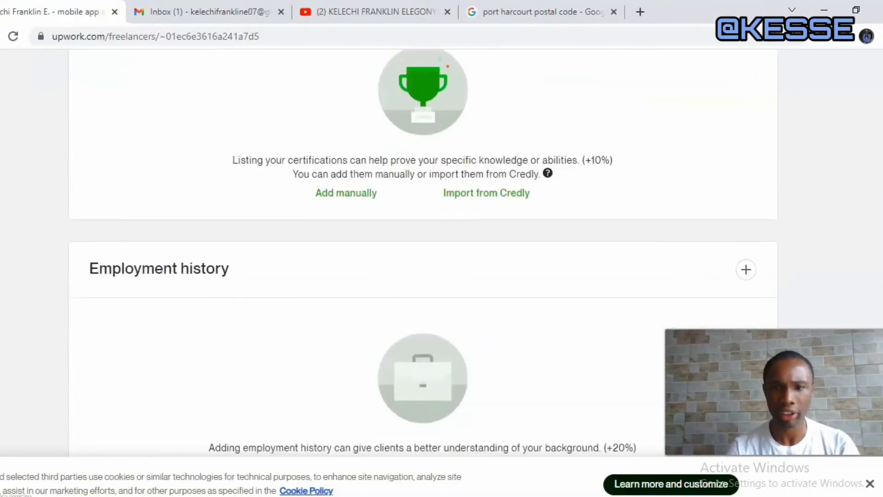
scroll(881, 258, up, 15)
scroll(881, 258, up, 12)
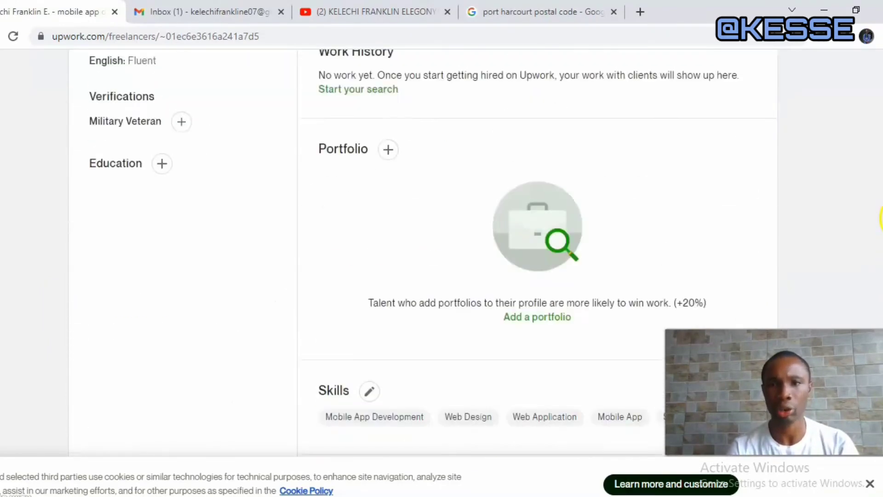
scroll(881, 152, up, 4)
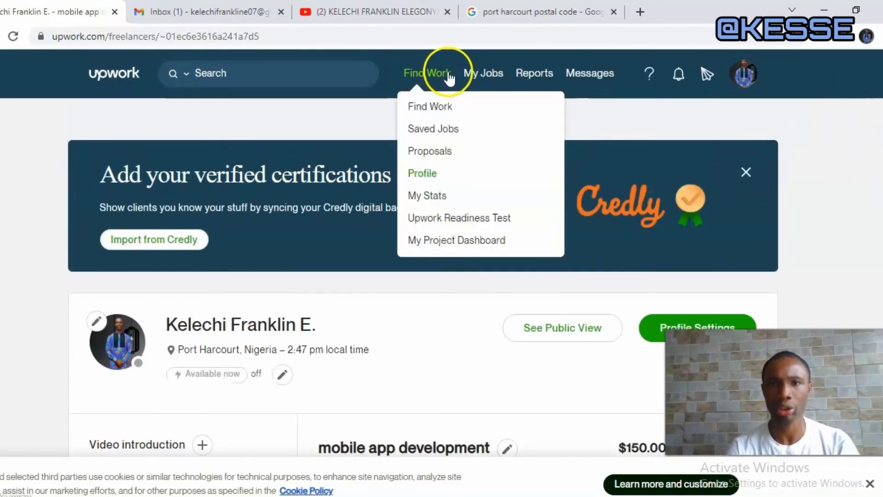
Look over the Find Work and My Jobs options and open the Find Work page.
mouse_move(483, 78)
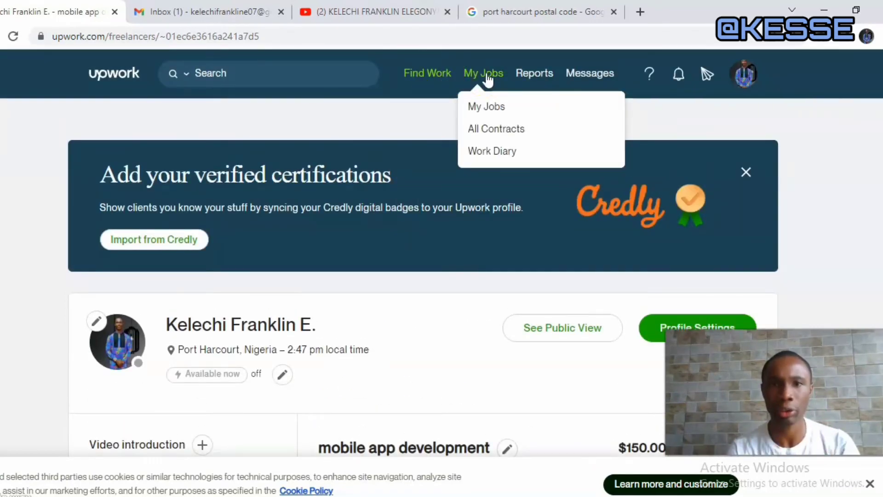
mouse_move(405, 75)
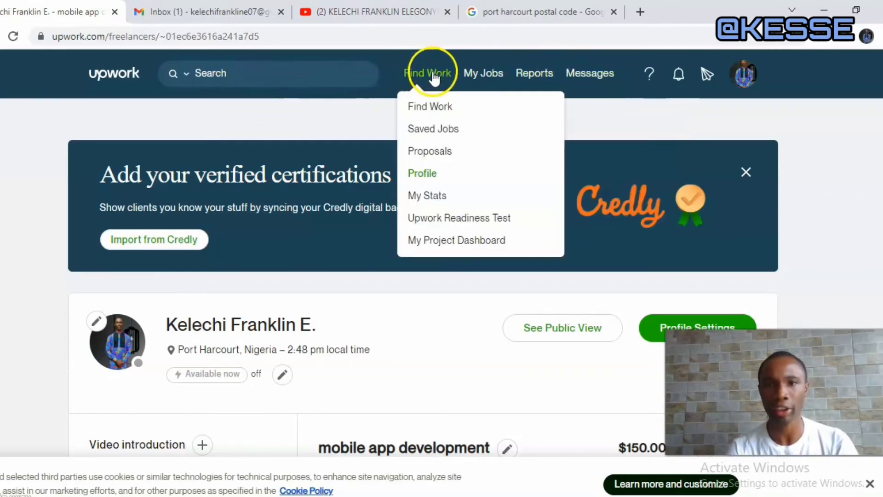
click(437, 107)
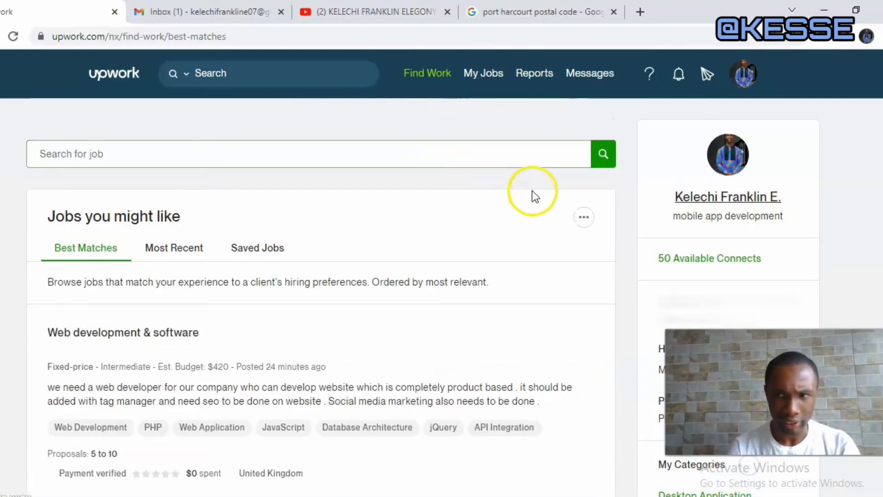
Examine the best-match job listings, the available Connects and the profile completeness details on the Find Work page.
scroll(423, 271, down, 2)
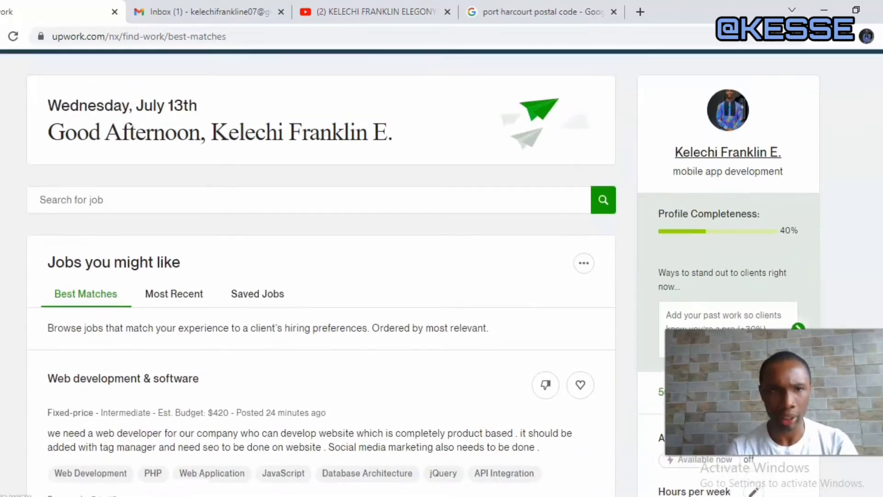
scroll(322, 272, down, 3)
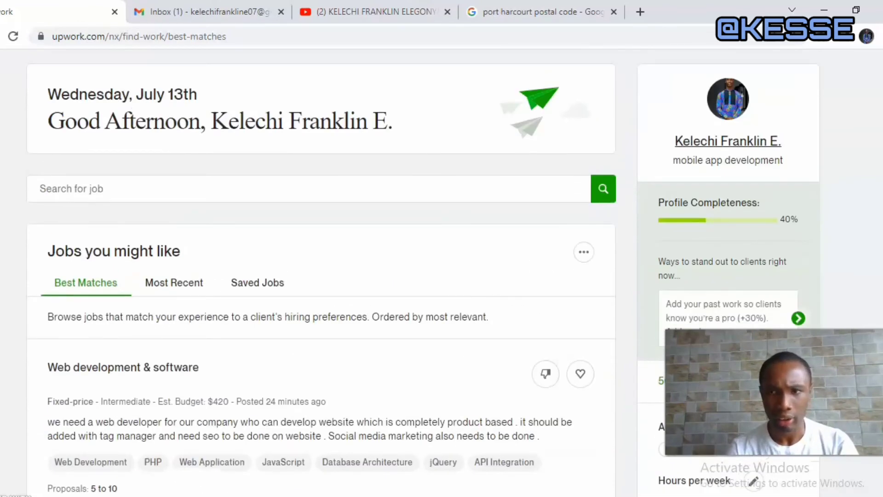
scroll(322, 271, down, 3)
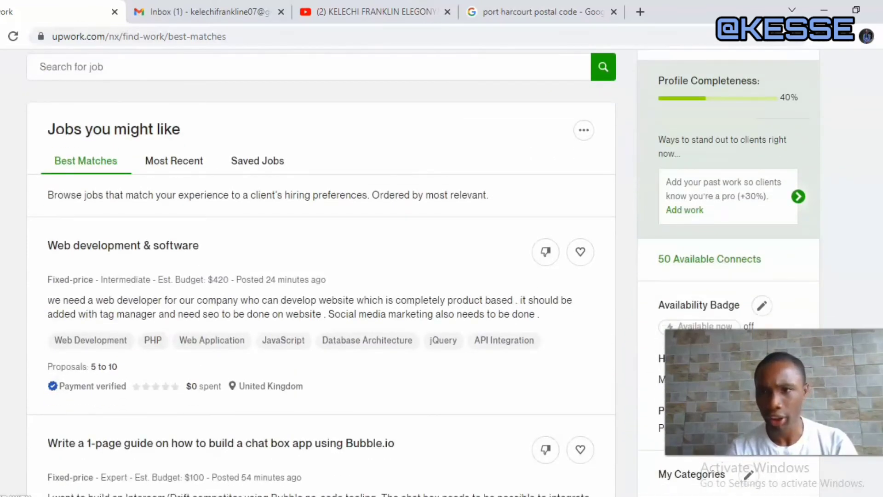
scroll(322, 271, down, 1)
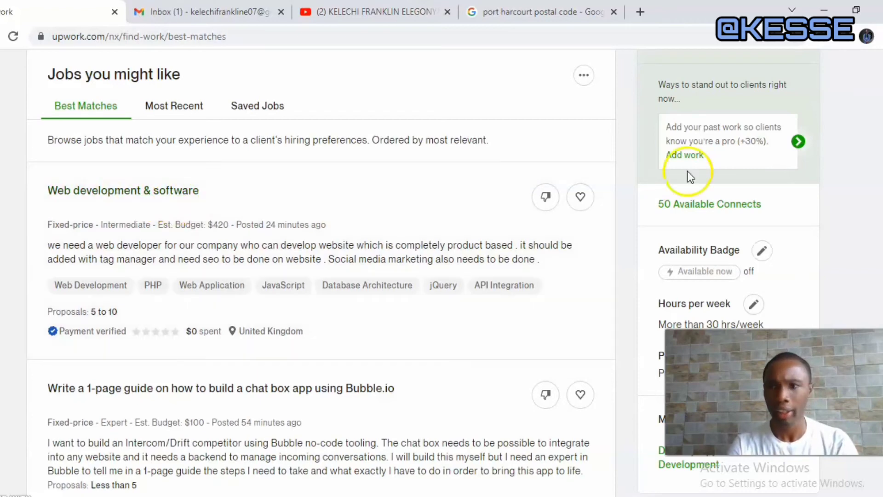
scroll(688, 170, down, 3)
scroll(424, 272, down, 1)
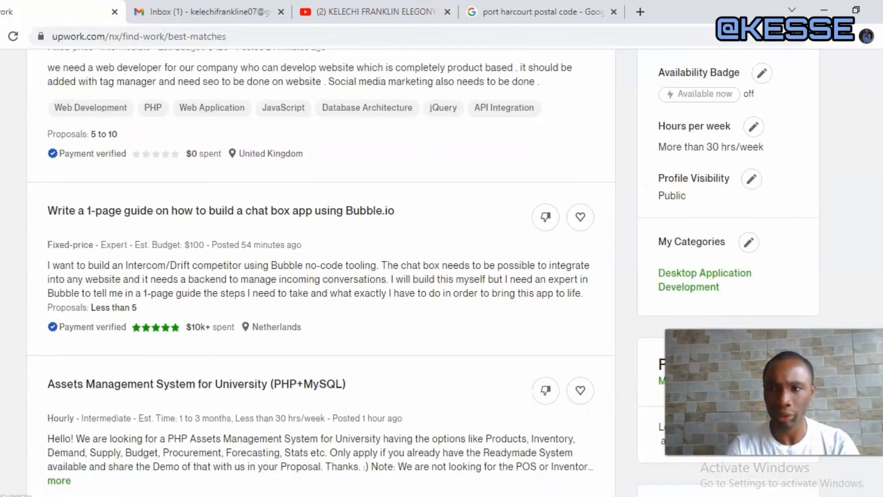
scroll(322, 272, down, 1)
scroll(322, 271, up, 8)
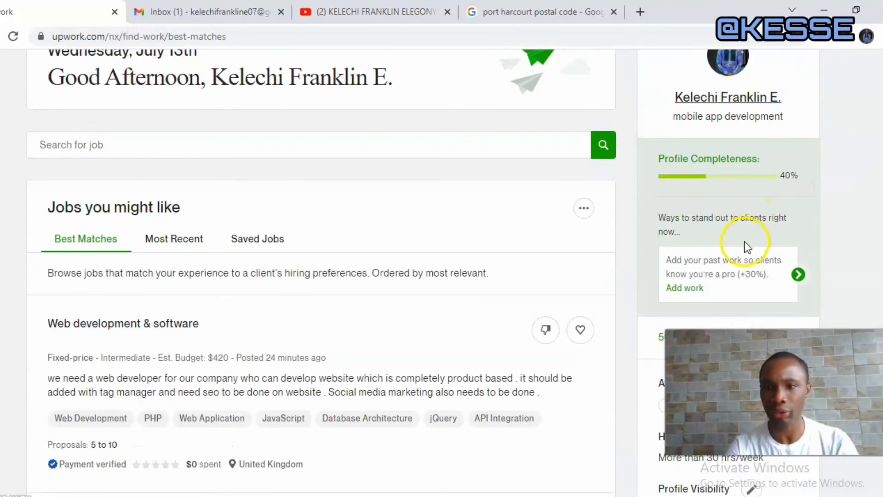
Open the "Web development & software" job from the best matches and dismiss the notice about boosting proposals.
scroll(745, 182, down, 3)
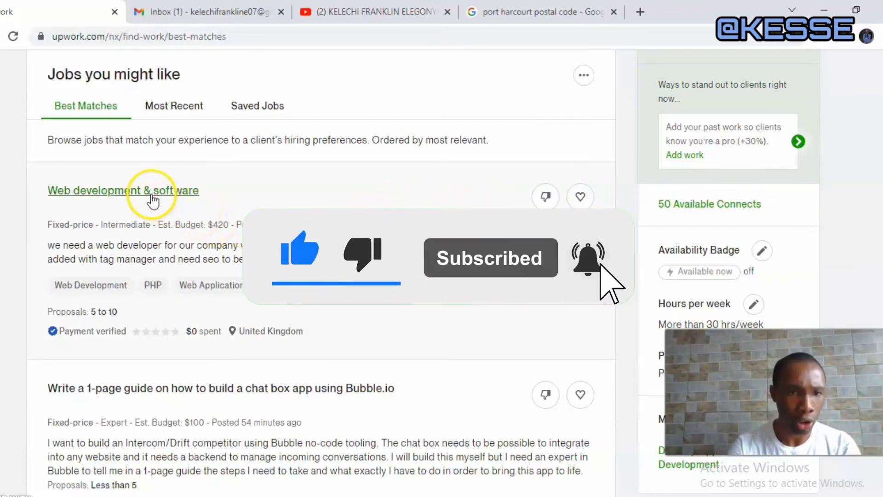
click(134, 187)
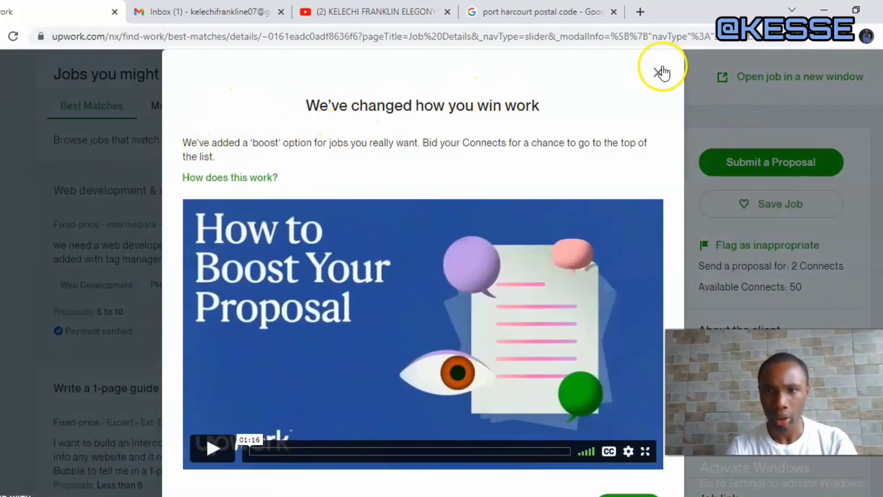
click(658, 72)
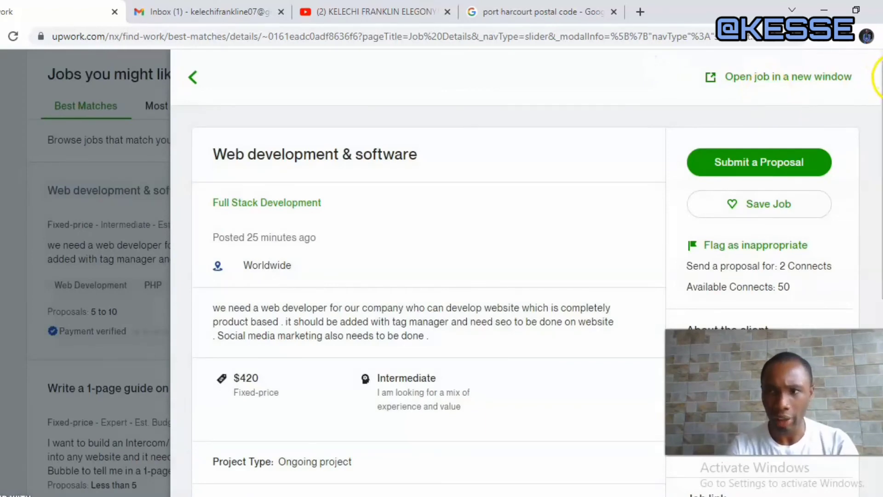
Examine the job's location, description, budget, experience level, required skills, activity and client information.
drag(877, 81, 881, 169)
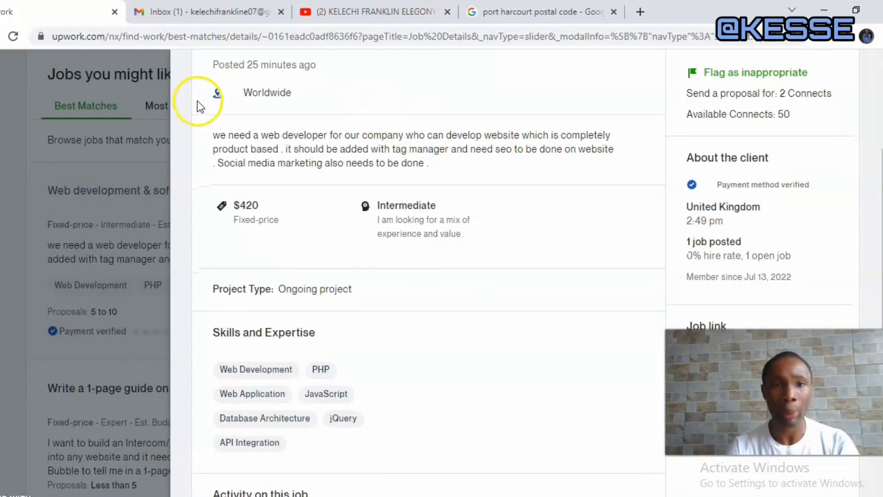
click(267, 110)
click(283, 205)
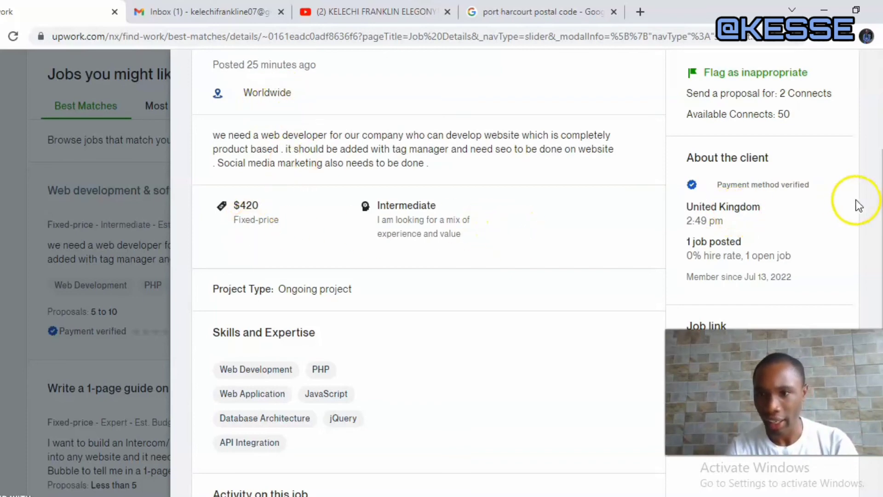
scroll(879, 188, up, 2)
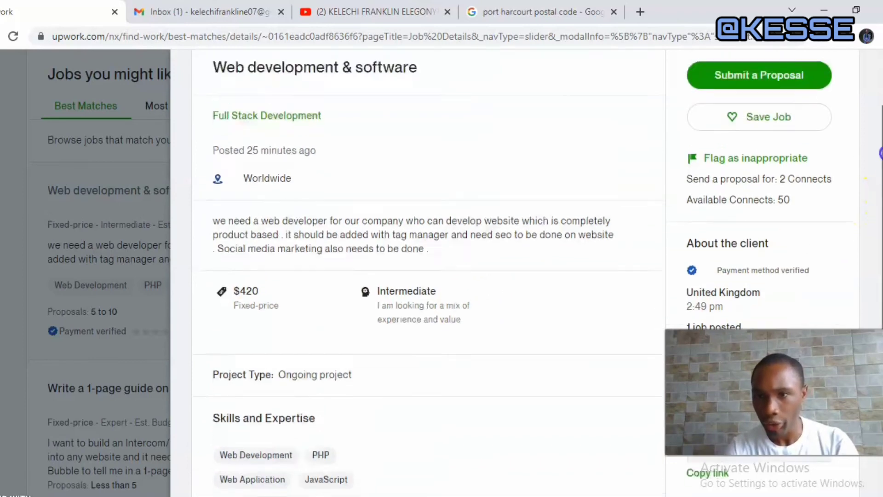
scroll(880, 188, down, 2)
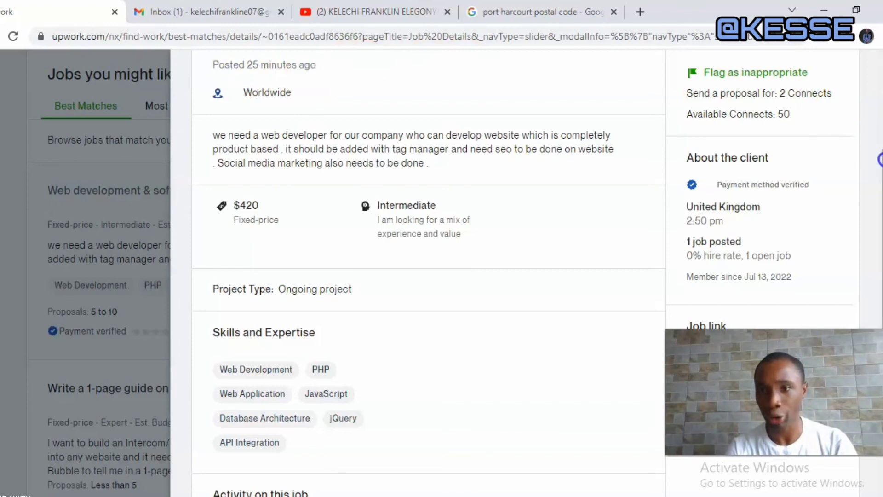
scroll(783, 184, down, 1)
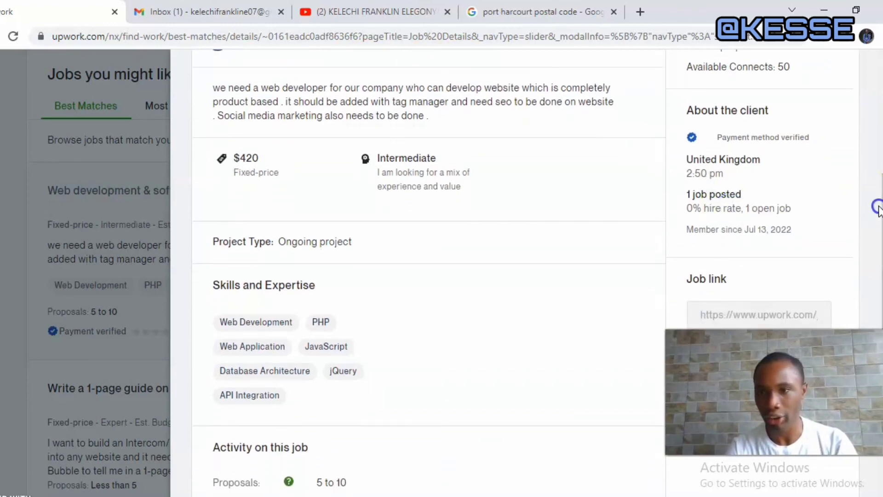
scroll(879, 217, down, 1)
scroll(880, 229, up, 1)
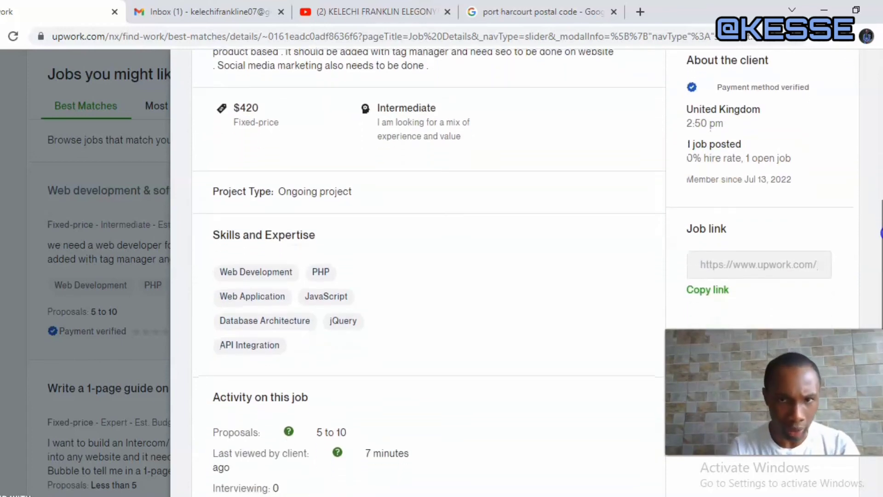
click(172, 123)
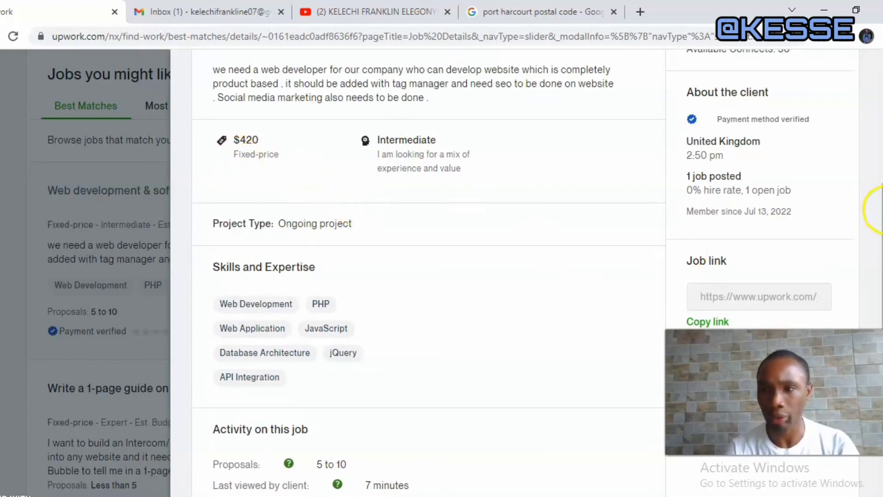
drag(879, 207, 878, 96)
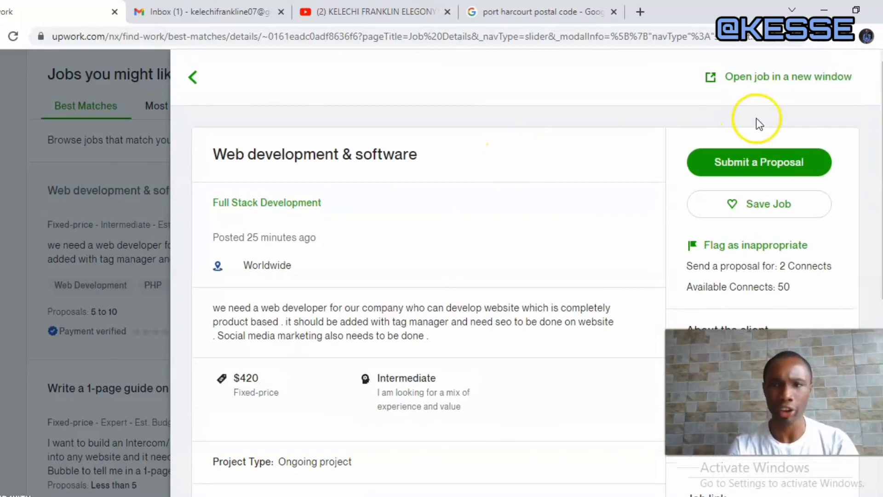
Start a proposal for the "Web development & software" job and review its Connects requirement, job details and payment terms.
click(746, 165)
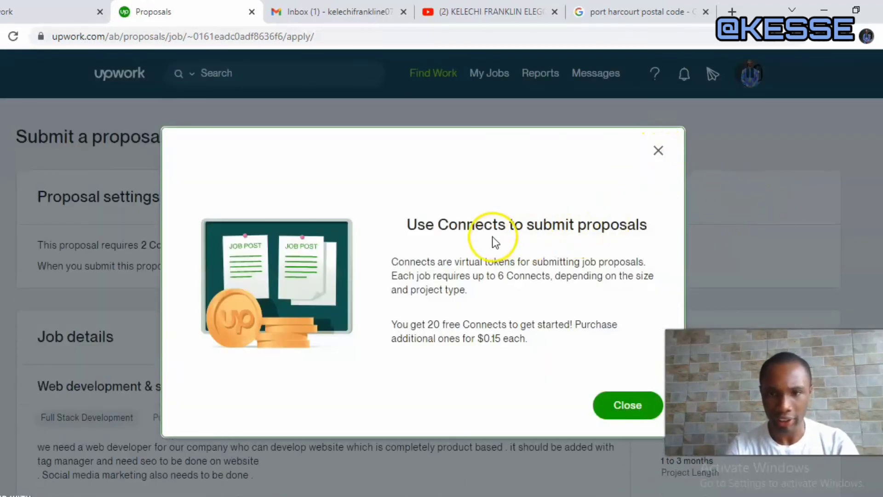
click(655, 152)
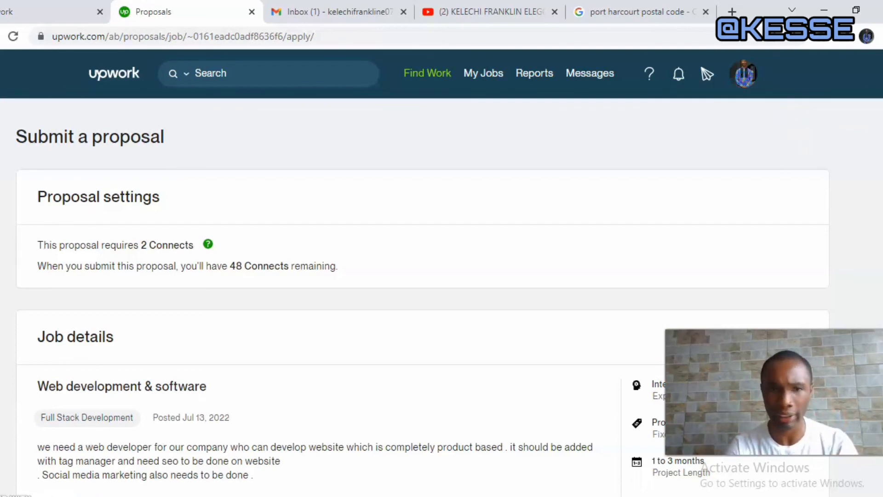
scroll(422, 276, down, 1)
scroll(422, 270, down, 4)
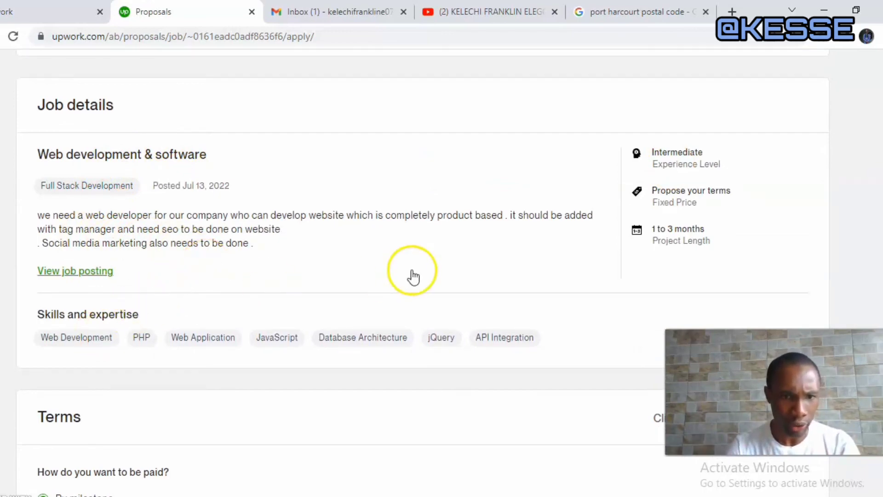
scroll(880, 145, down, 3)
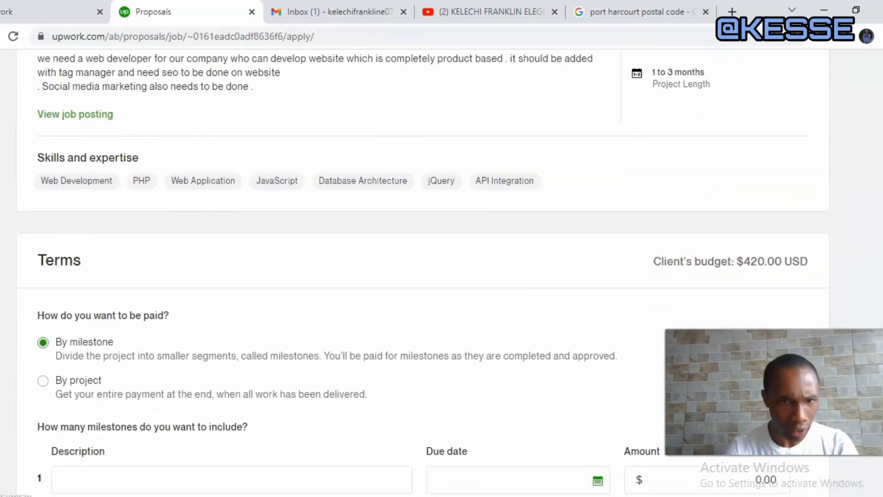
scroll(423, 272, down, 1)
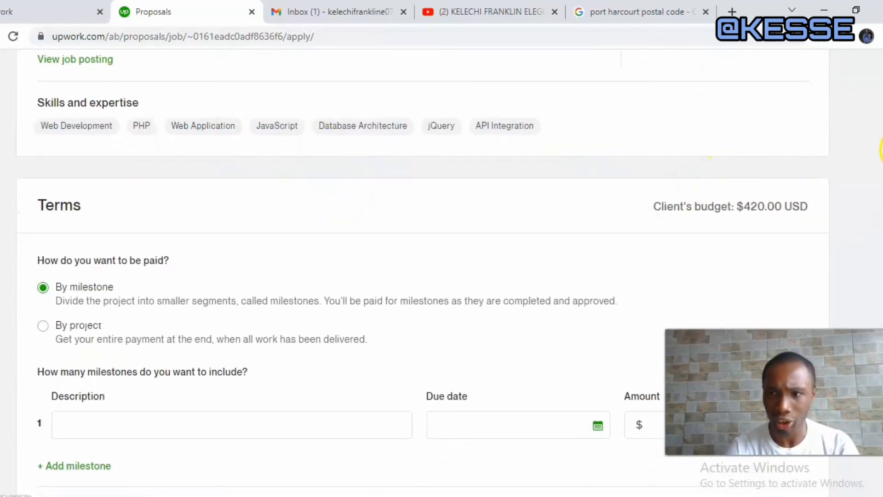
Examine the project duration, cover letter and attachments sections of the proposal form.
scroll(879, 157, down, 8)
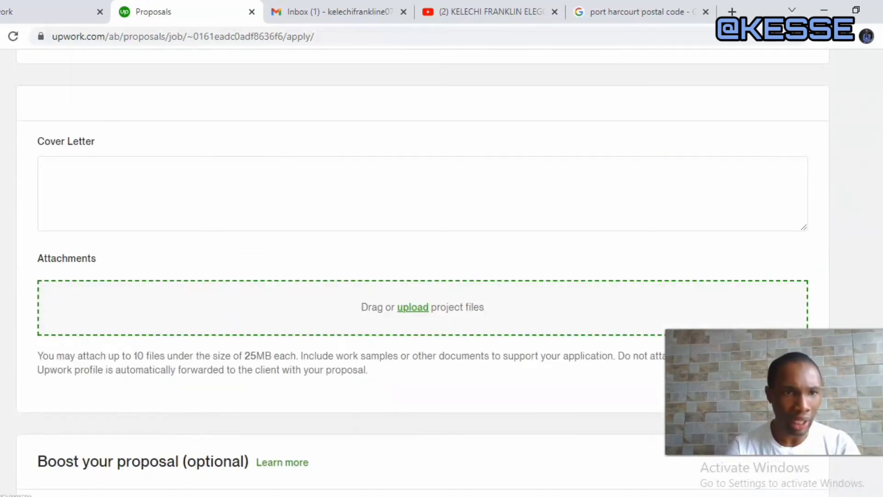
scroll(423, 271, up, 2)
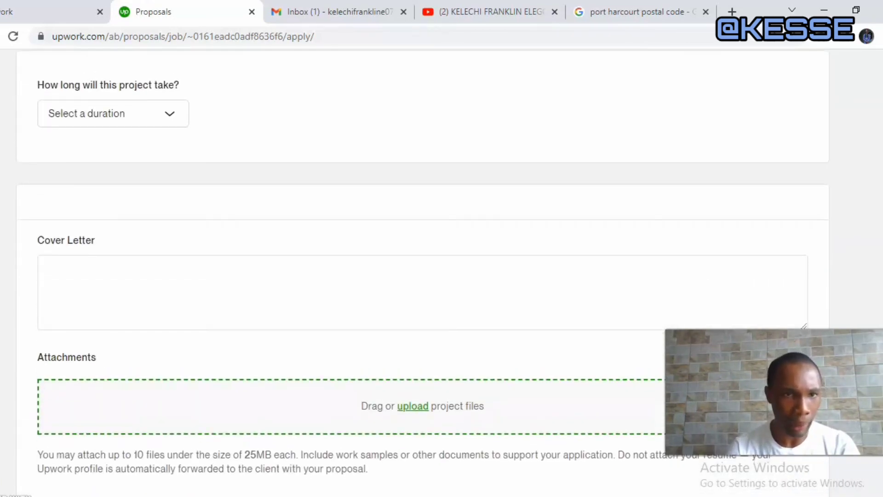
scroll(541, 174, down, 3)
click(541, 174)
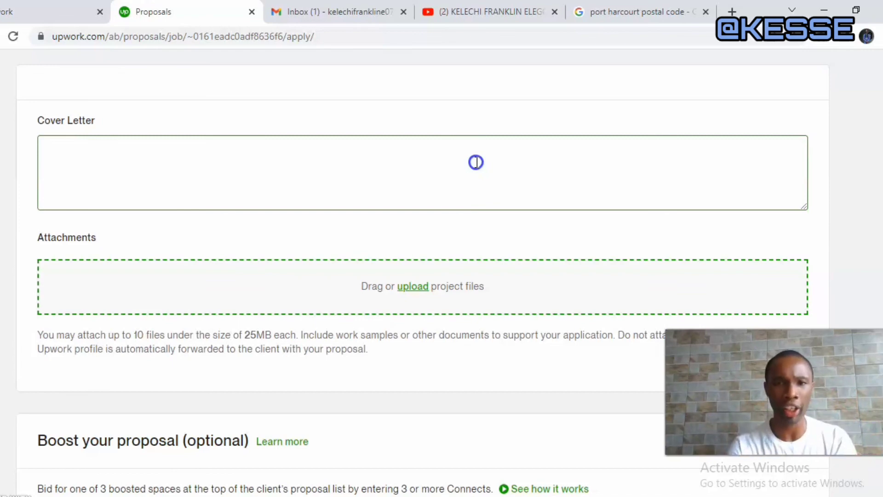
click(412, 220)
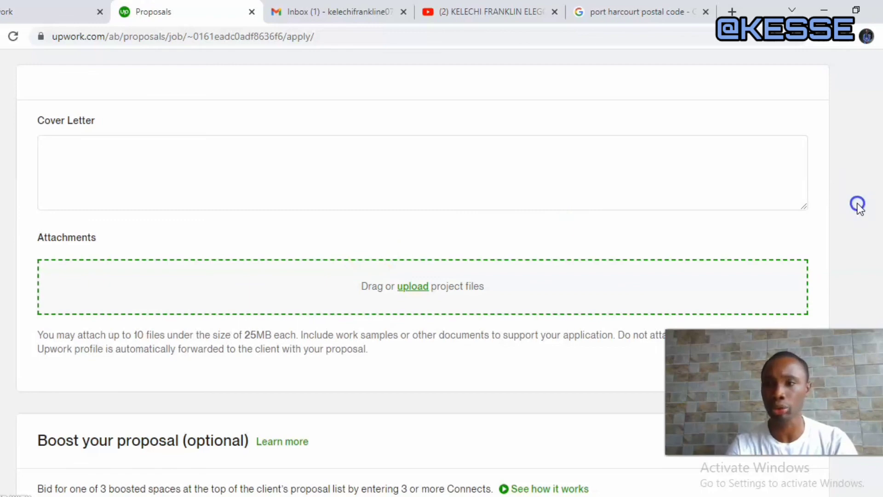
Examine the optional proposal boost, its bidding rules and the sending option, and return to the proposal settings.
scroll(433, 87, down, 5)
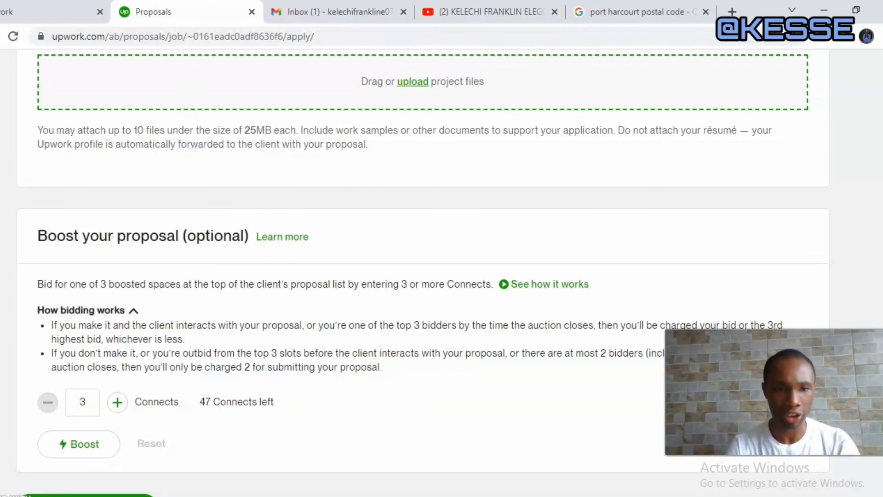
click(93, 409)
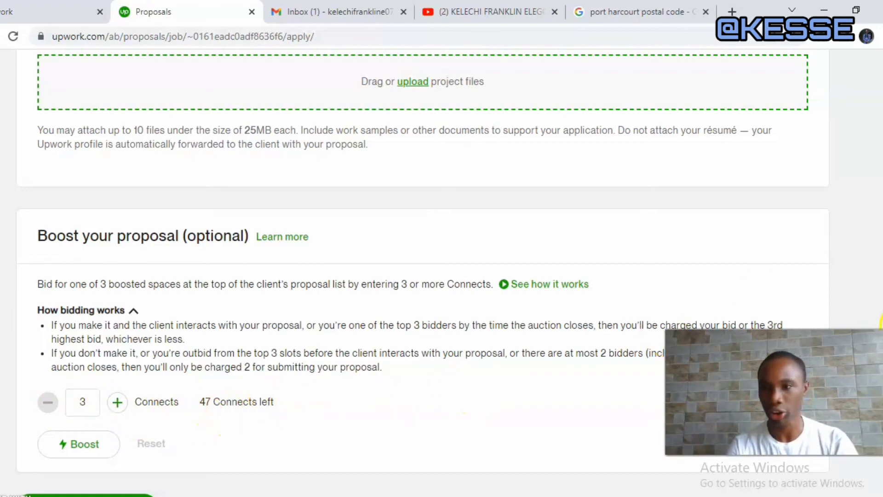
scroll(464, 389, down, 3)
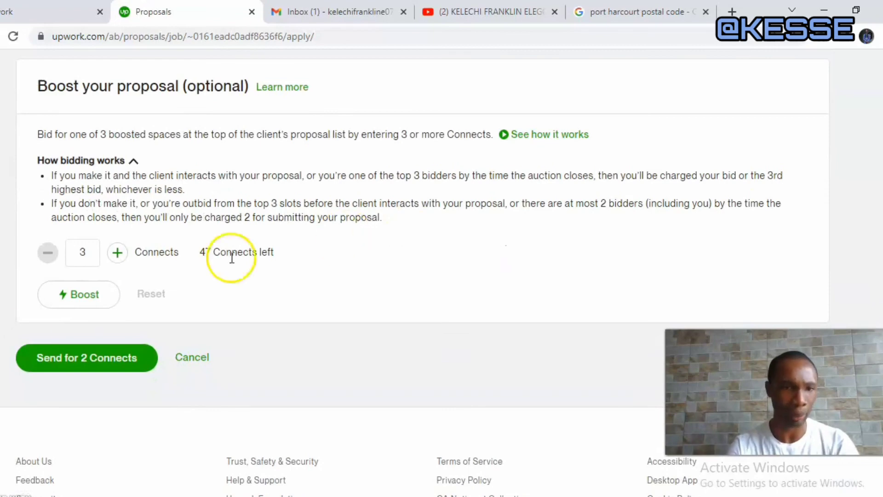
click(95, 343)
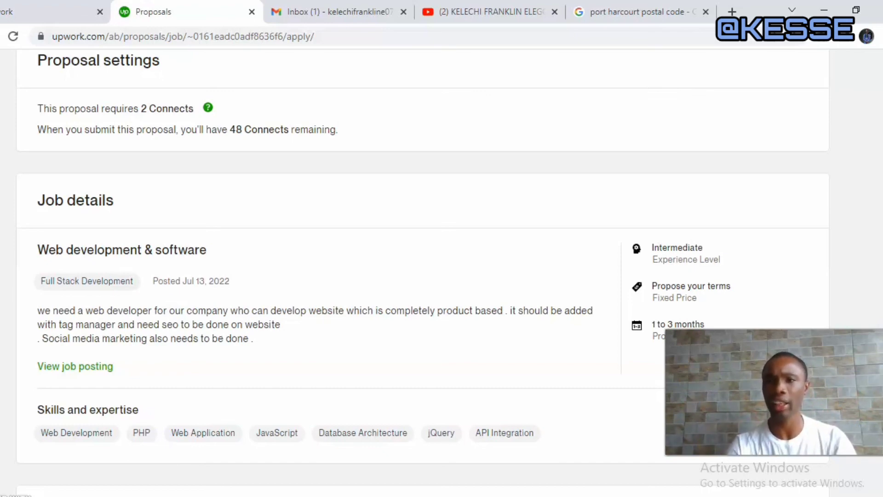
click(684, 82)
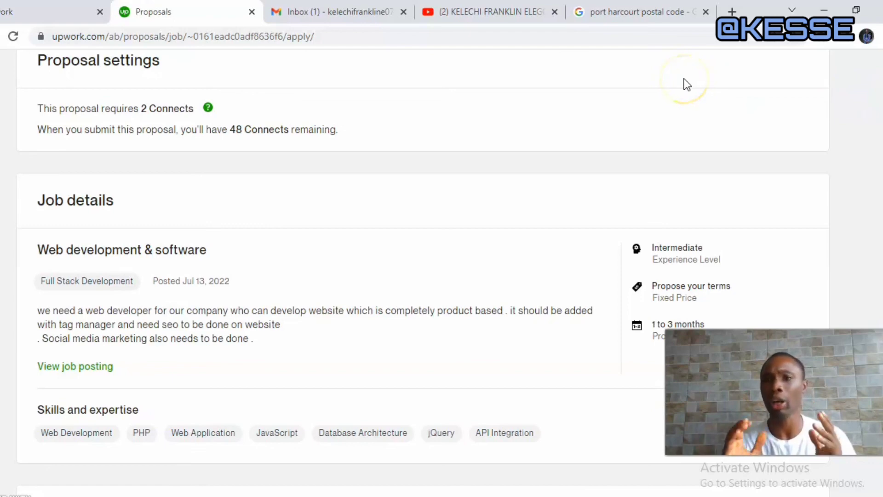